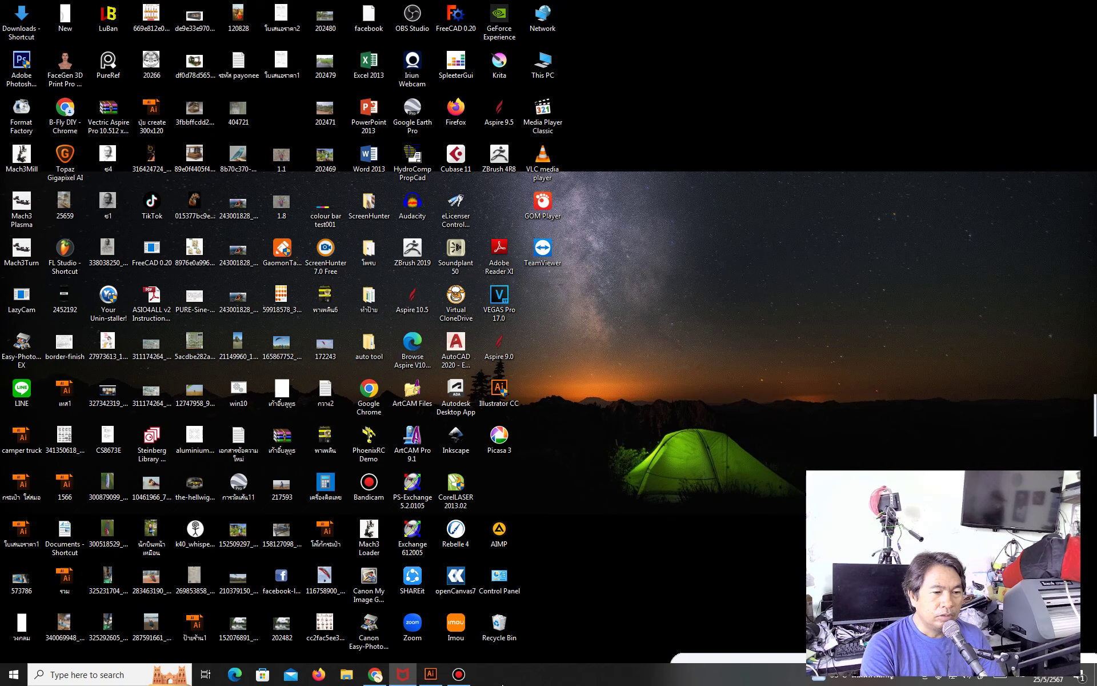
Save the Buddha and Bodhi tree image from the Facebook post in Chrome as a JPEG in Downloads
left_click(375, 674)
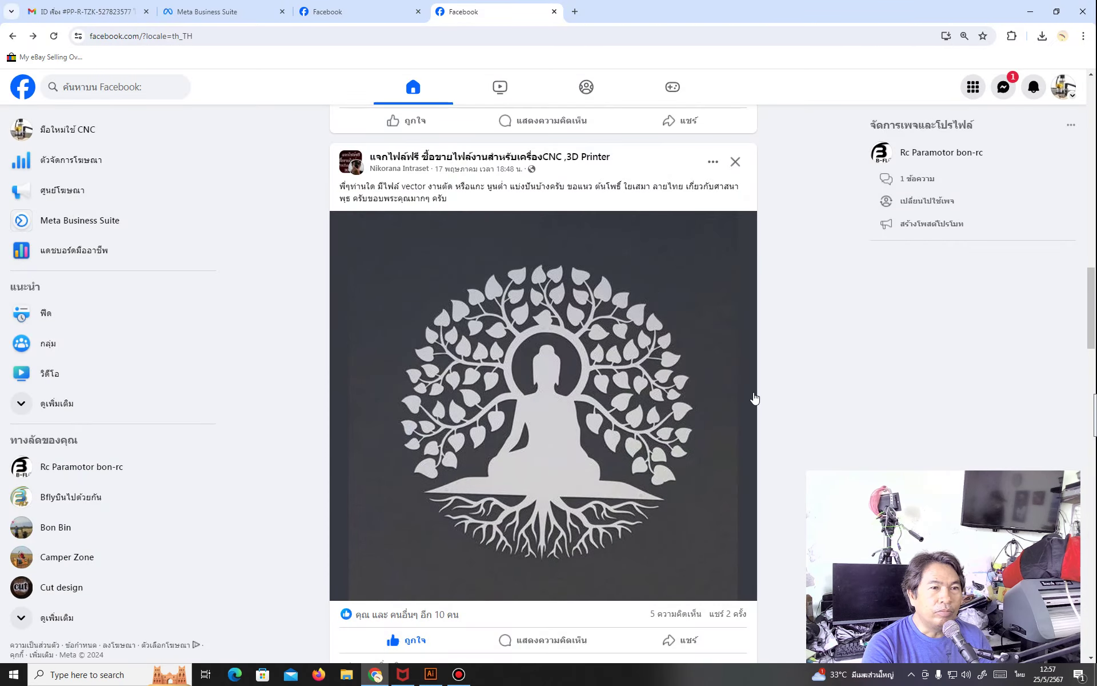
scroll(752, 389, "up", 5)
scroll(753, 397, "down", 7)
scroll(754, 401, "up", 2)
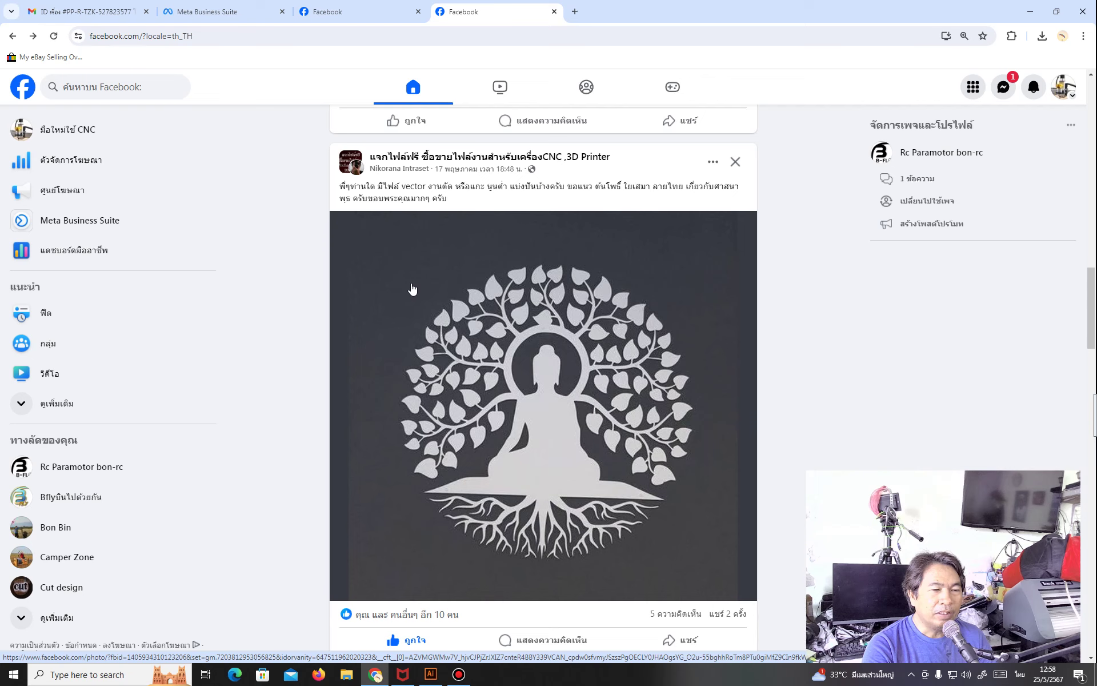
right_click(533, 354)
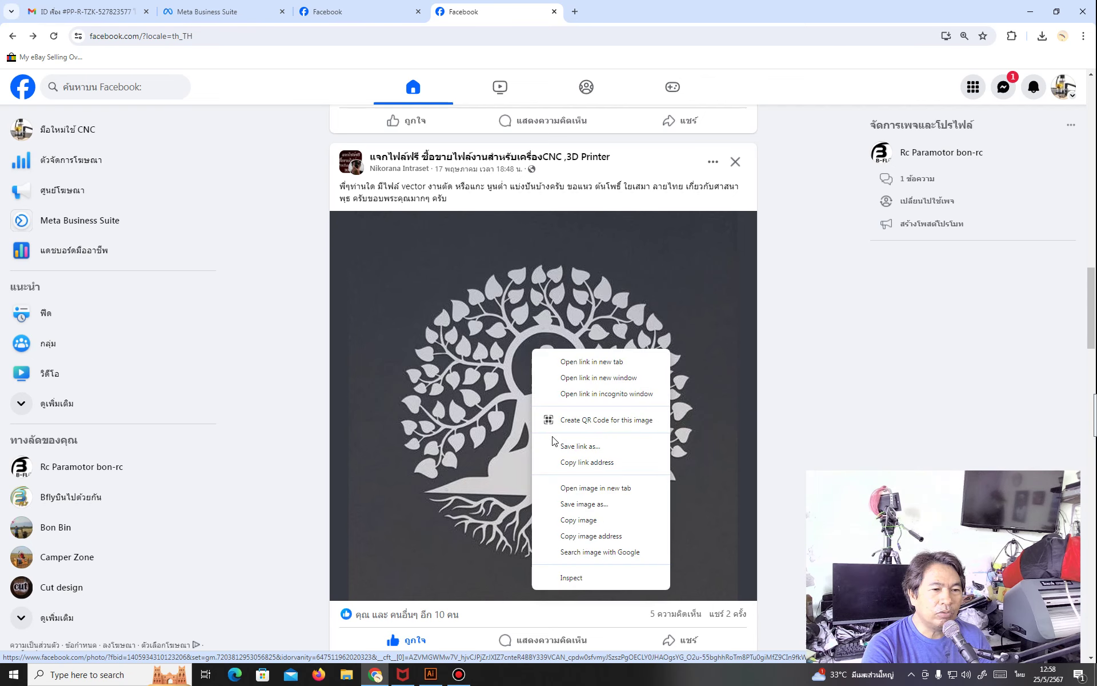
left_click(572, 503)
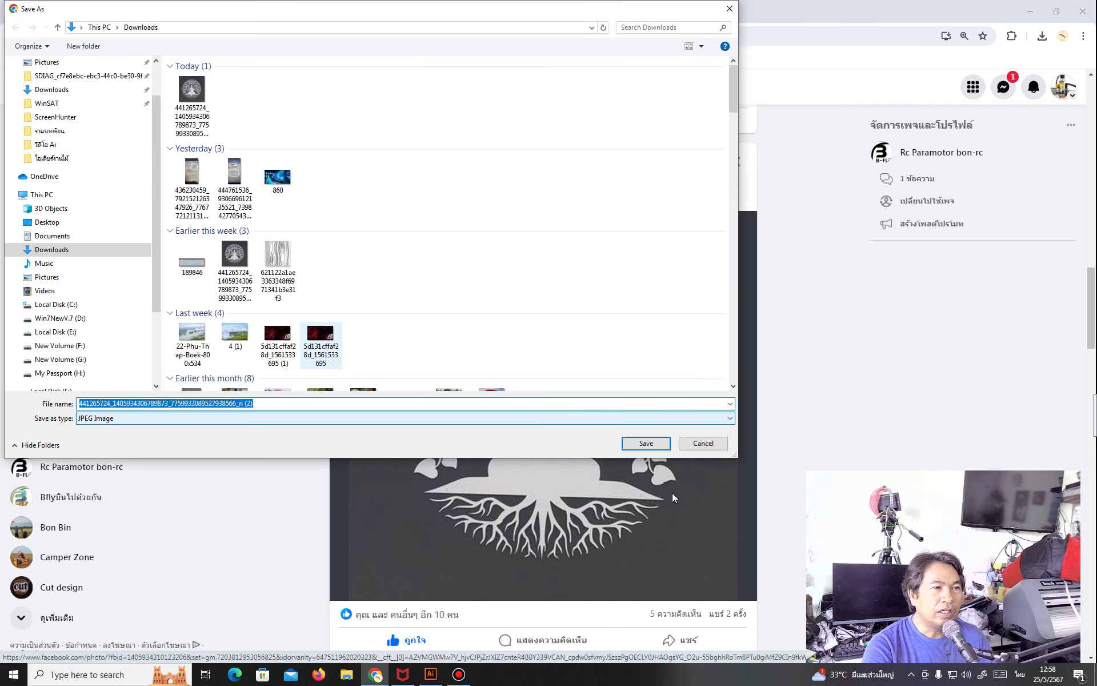
left_click(639, 443)
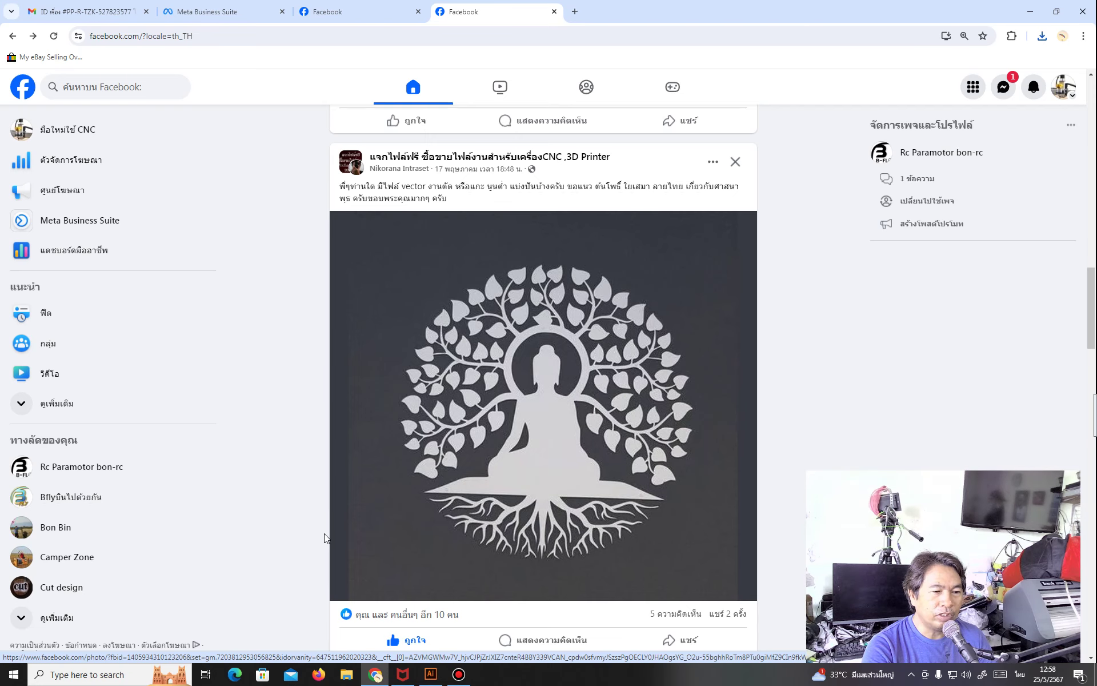
Switch to Illustrator and close the previously traced document without saving its changes
left_click(431, 676)
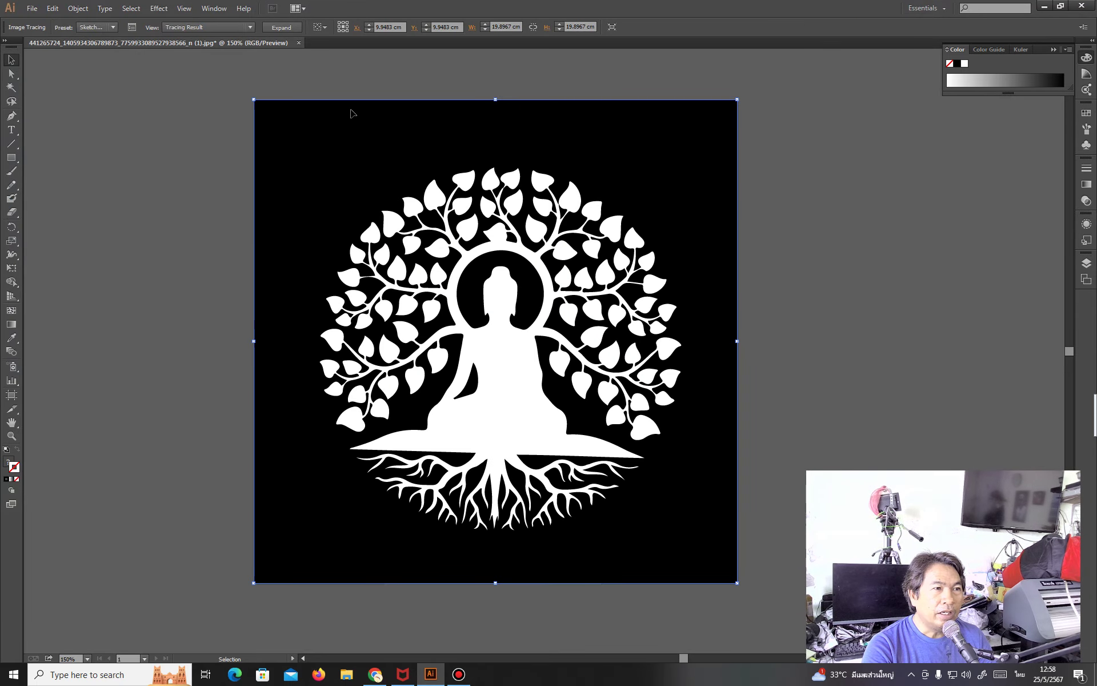
left_click(299, 43)
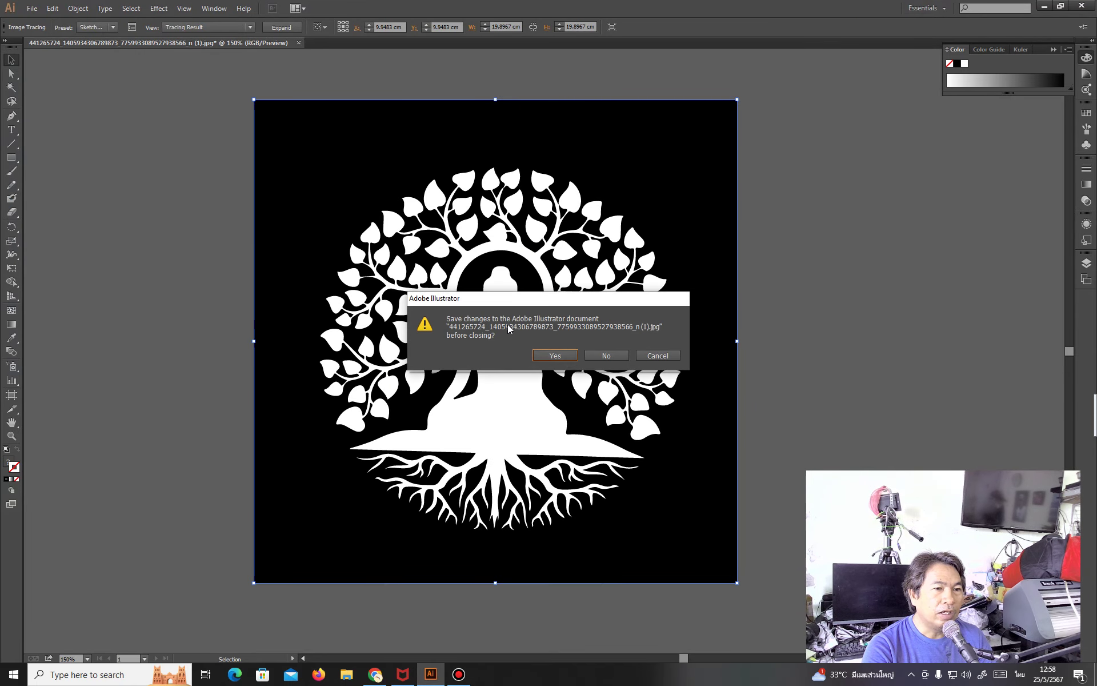
left_click(596, 359)
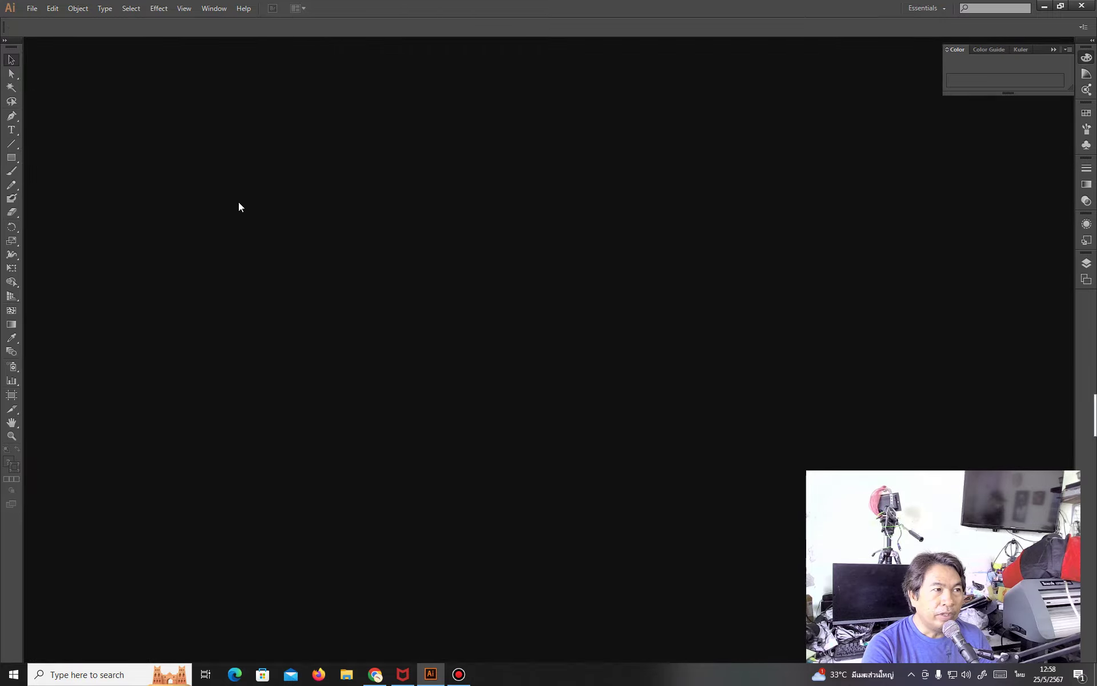
left_click(33, 9)
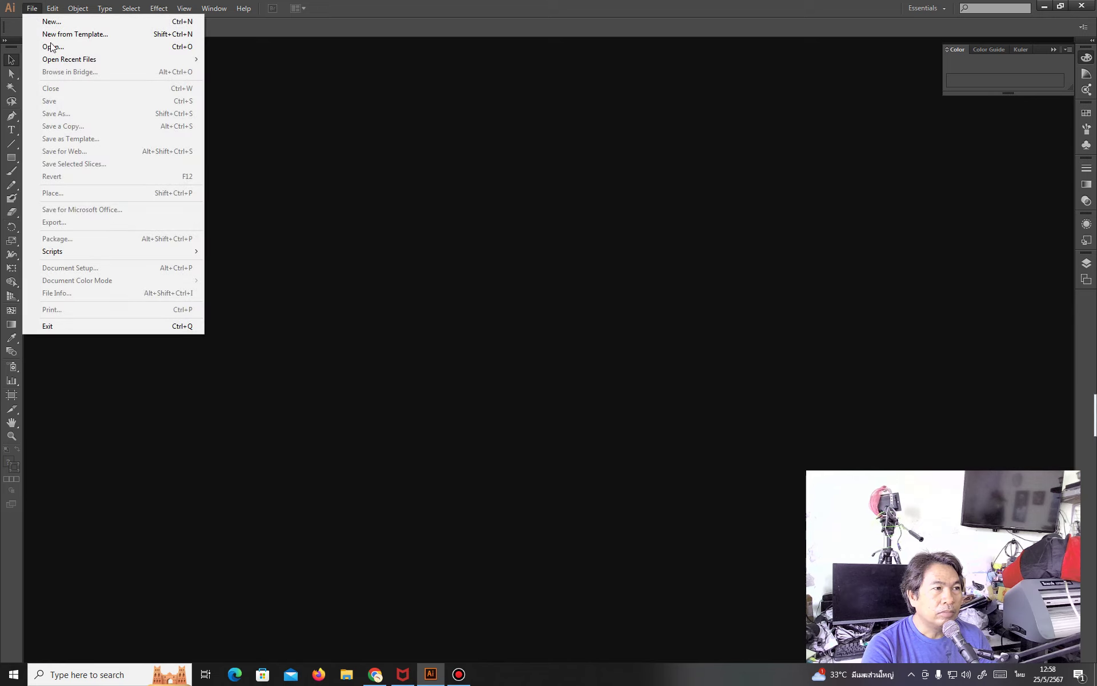
left_click(54, 48)
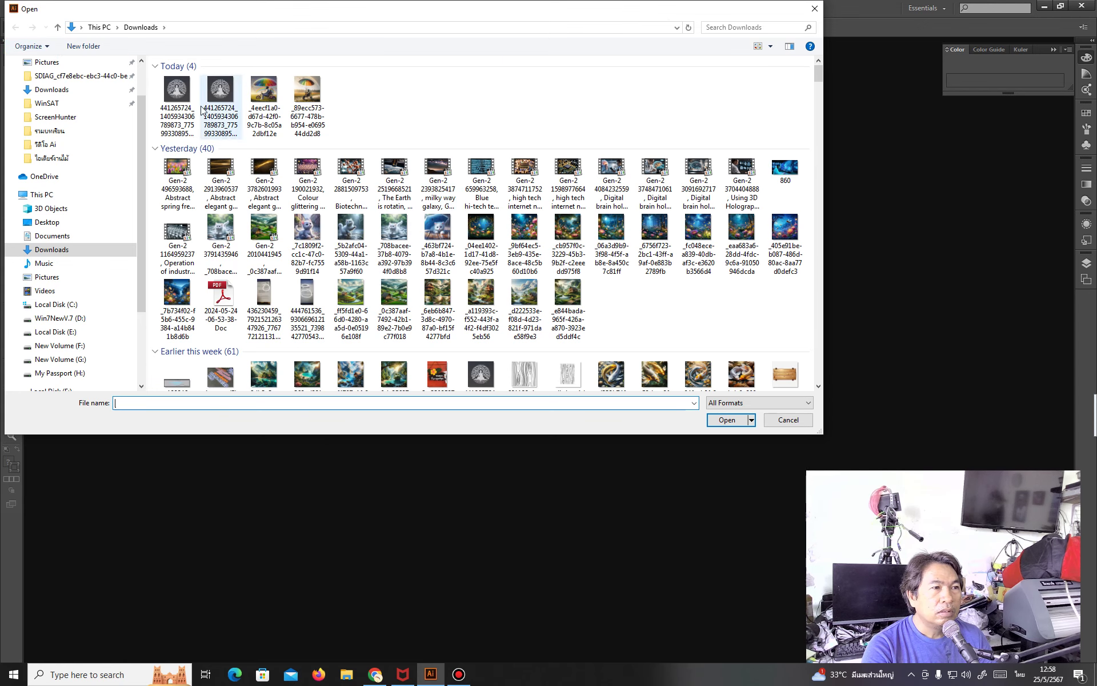
left_click(186, 100)
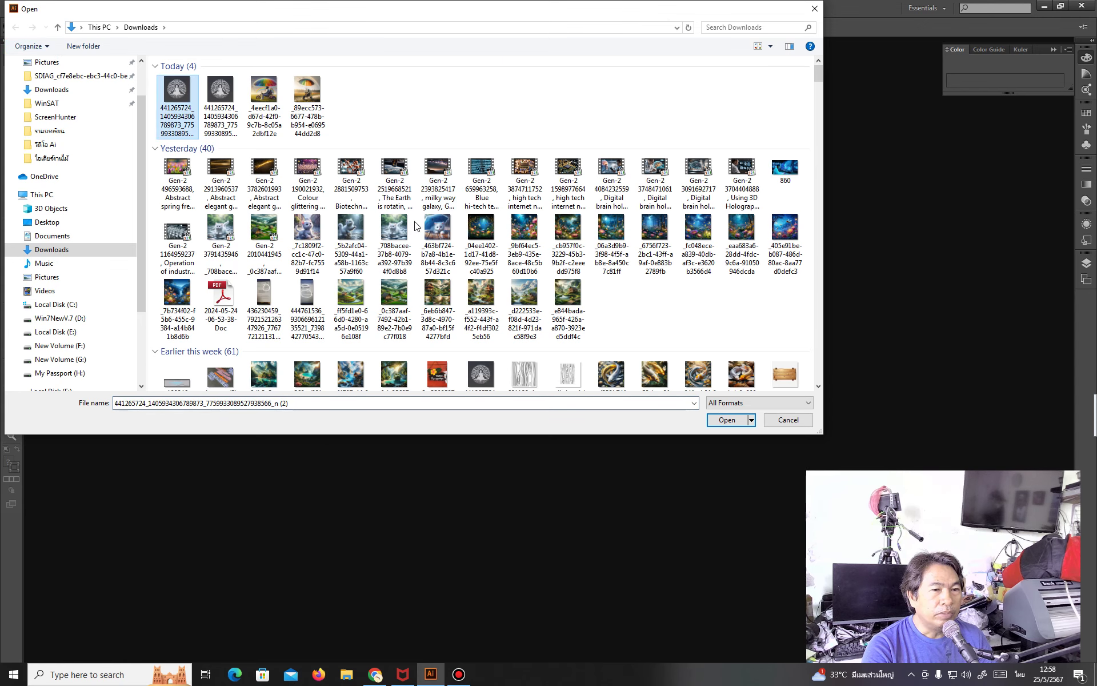
left_click(727, 420)
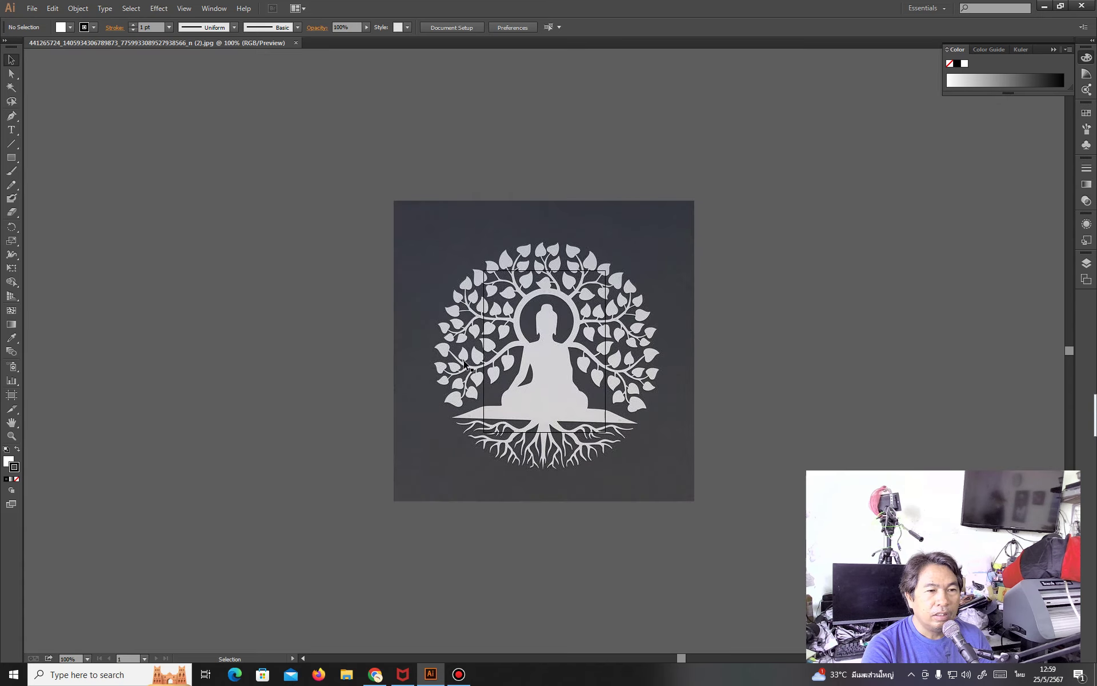
Fit the artboard to the artwork bounds of the Buddha tree image
left_click(430, 248)
left_click(79, 9)
mouse_move(115, 366)
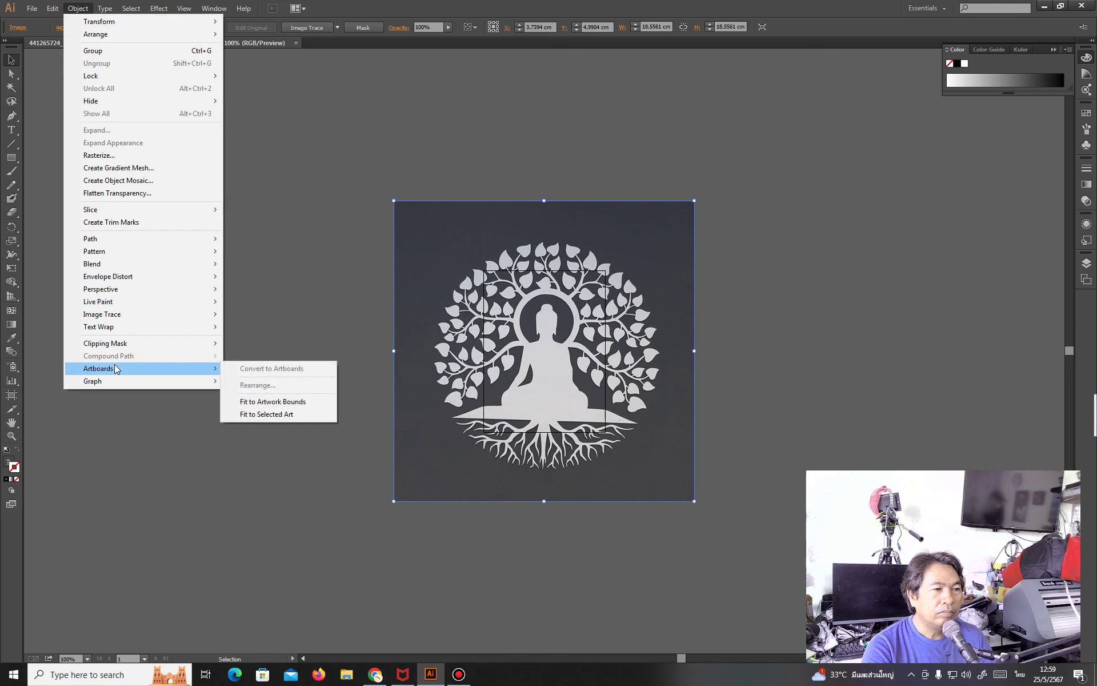
left_click(255, 403)
left_click(150, 308)
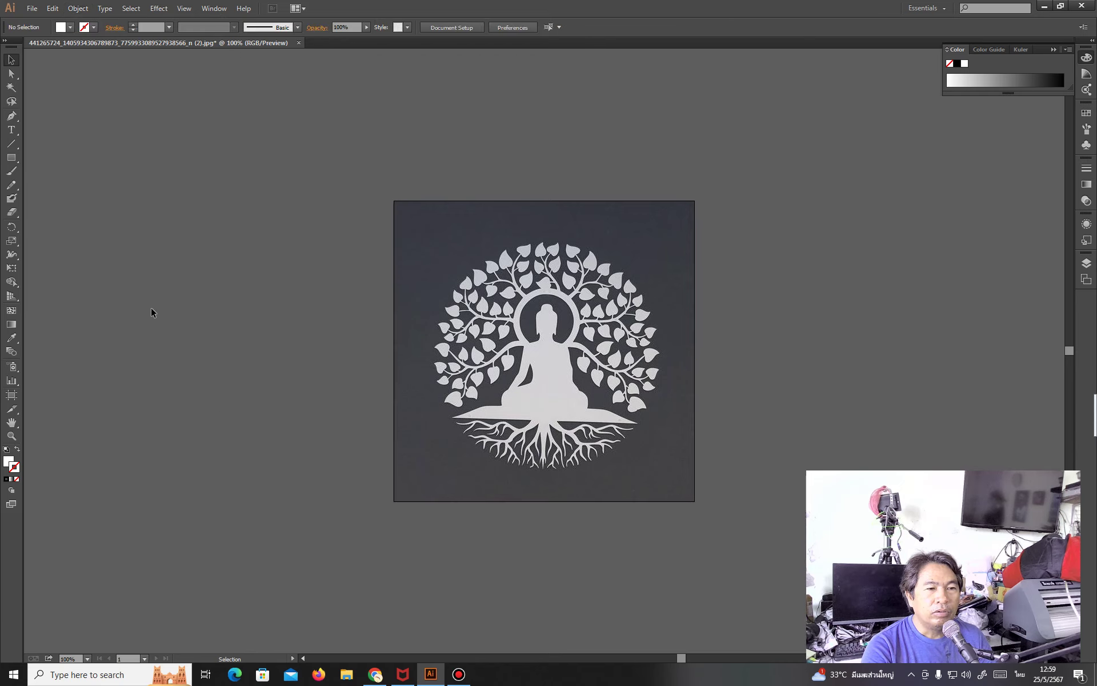
Examine the Buddha tree image at 150% magnification
left_click(520, 388)
left_click(85, 320)
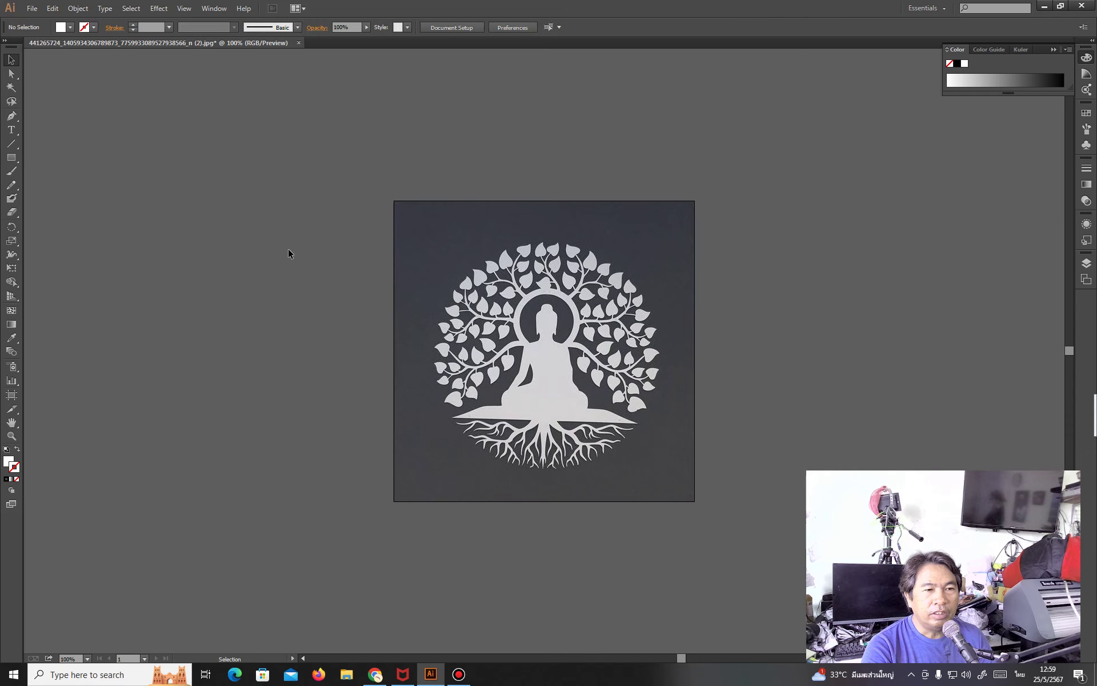
left_click(514, 325)
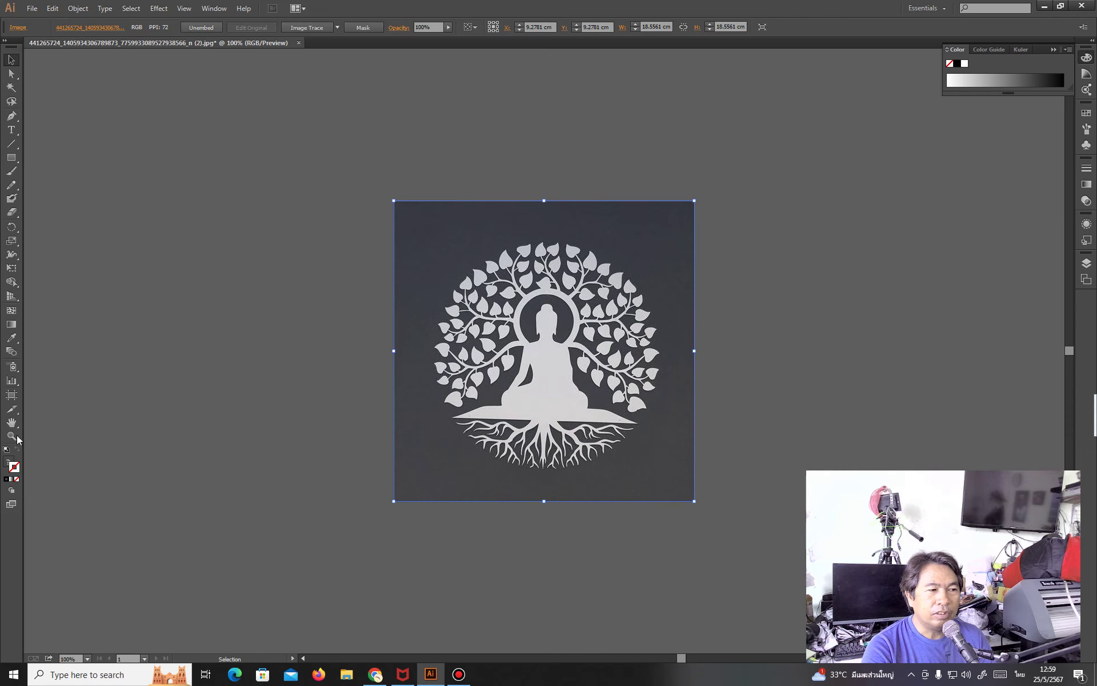
left_click(11, 436)
left_click(509, 348)
left_click(12, 422)
left_click_drag(497, 356, 313, 349)
left_click(12, 60)
left_click(84, 109)
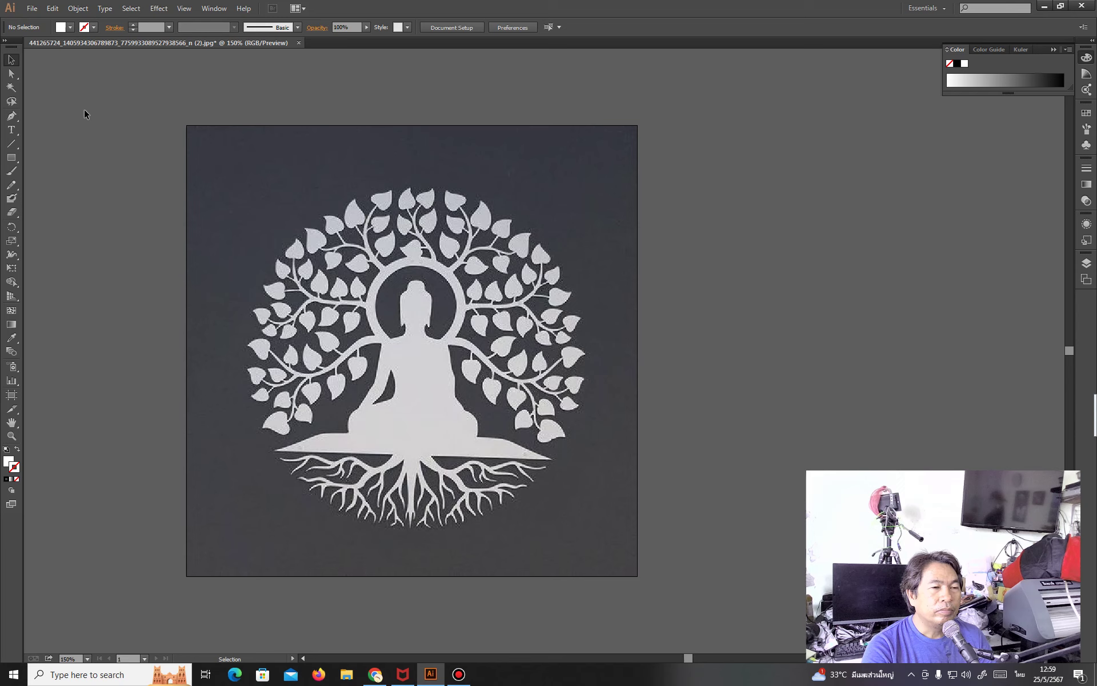
left_click(282, 236)
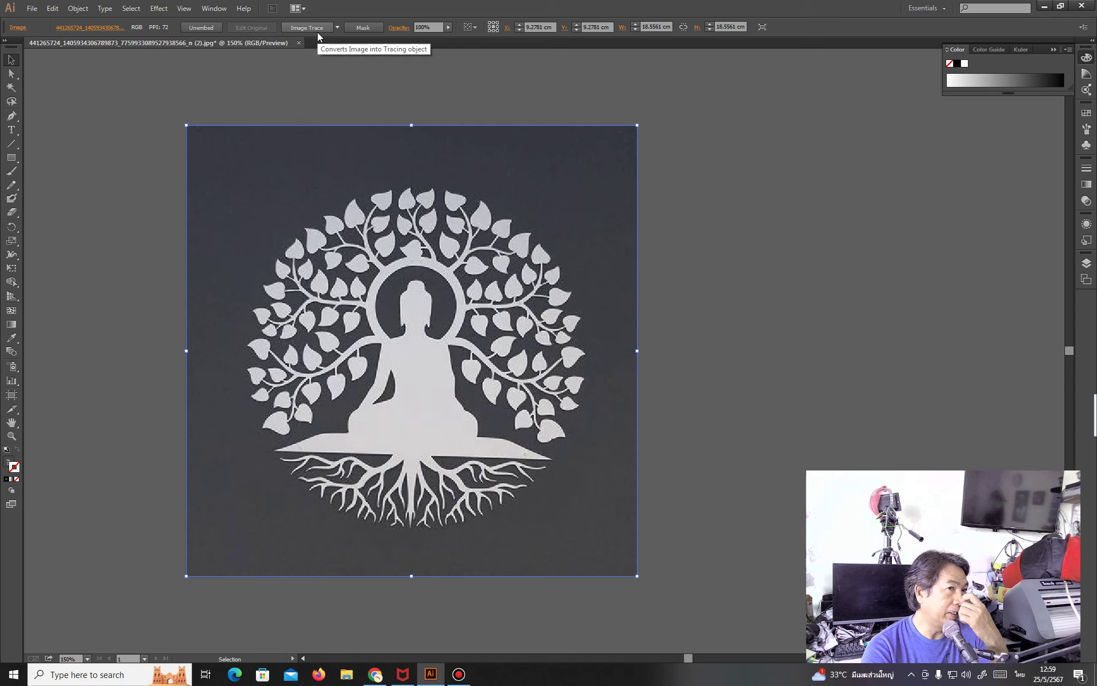
left_click(772, 175)
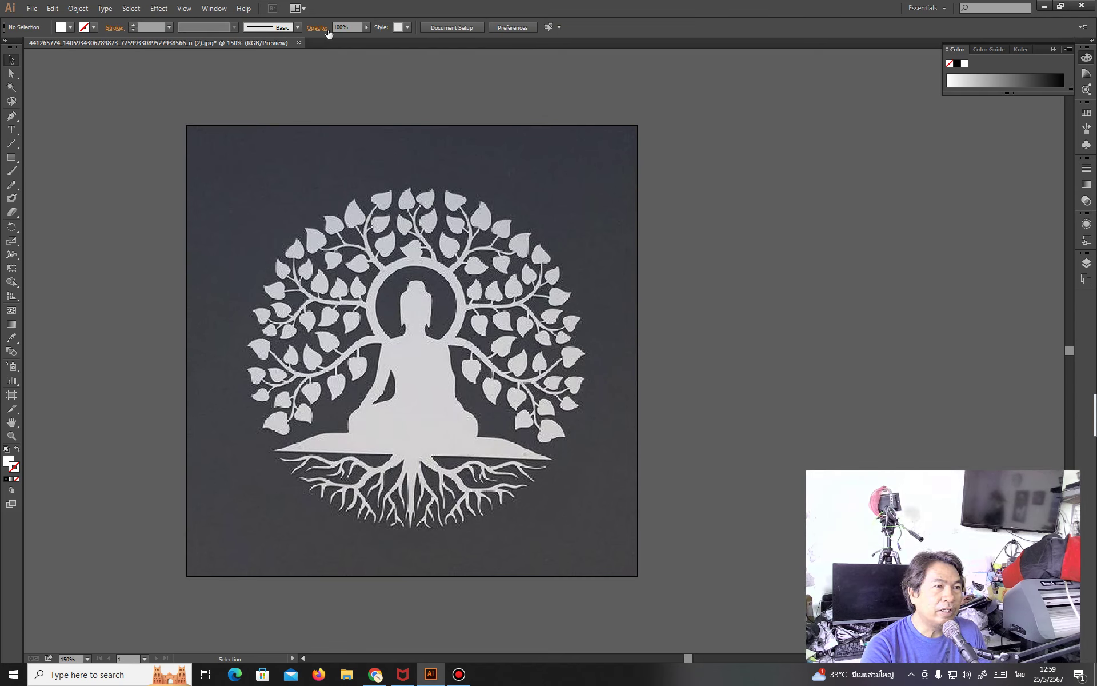
left_click(536, 224)
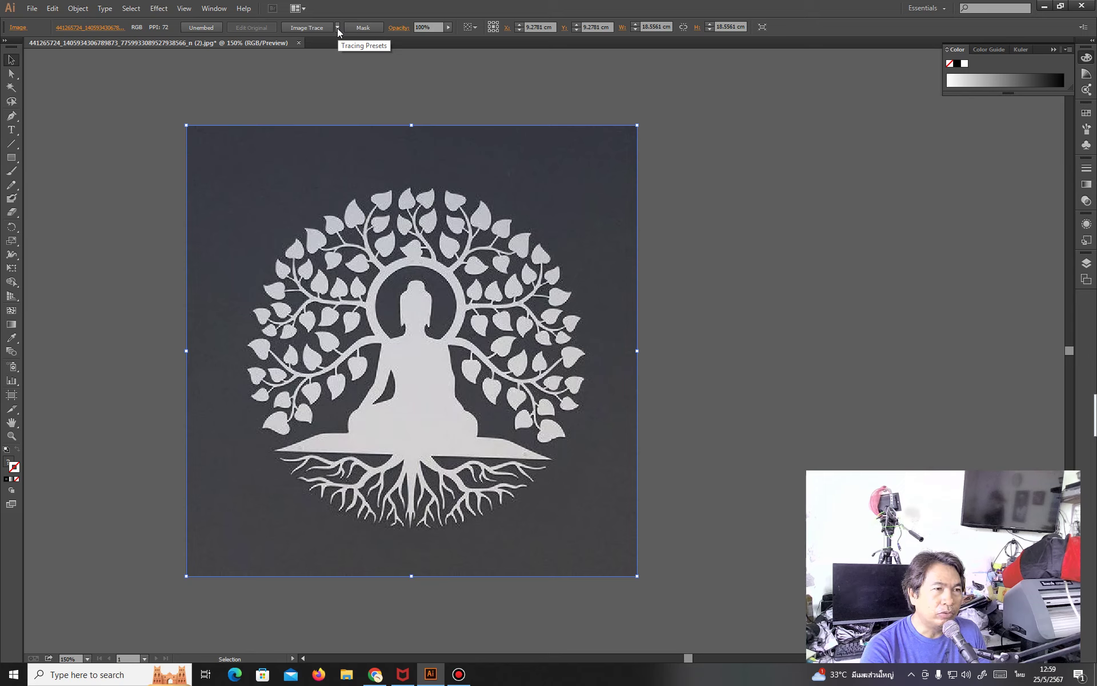
left_click(337, 28)
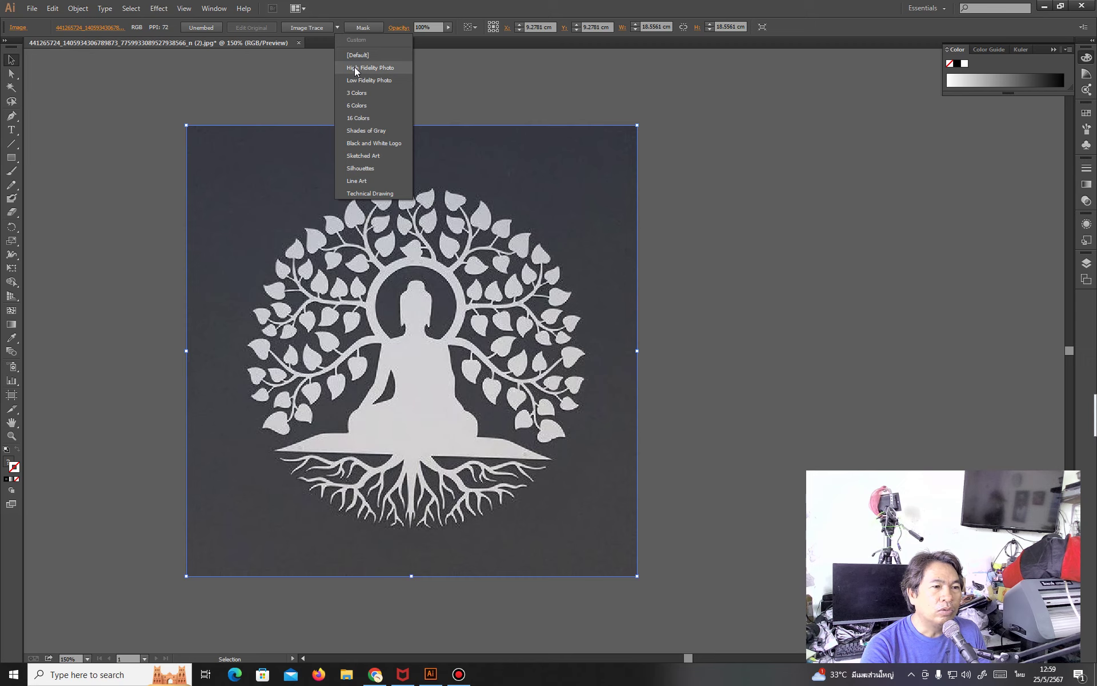
left_click(453, 70)
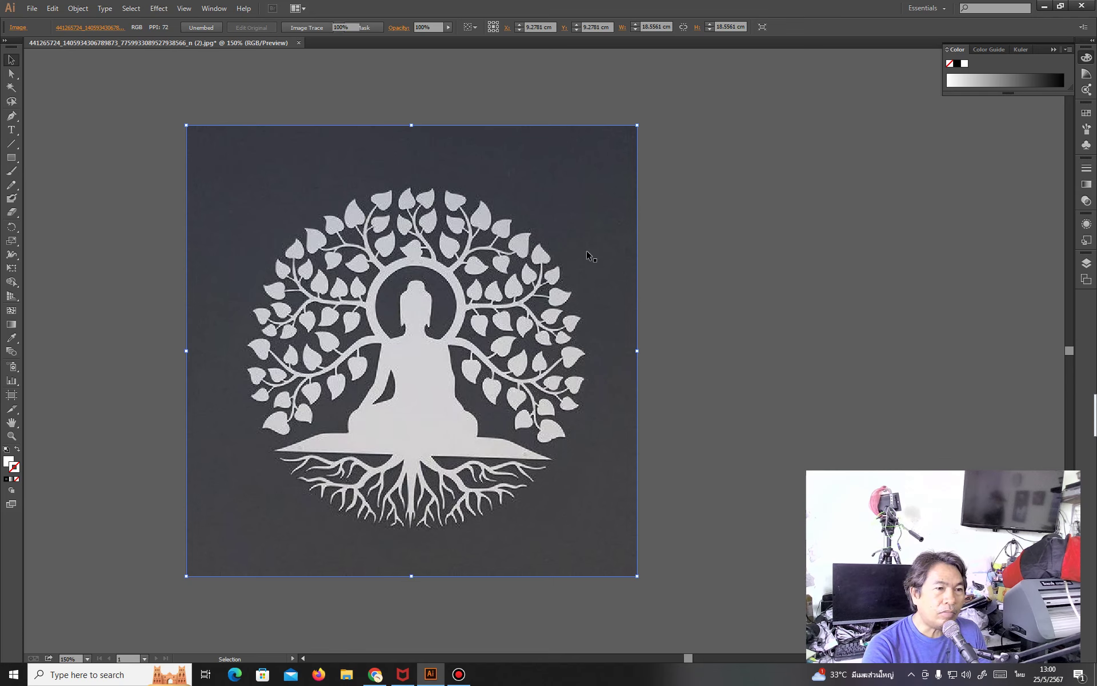
left_click(714, 188)
Trace the Buddha tree image with the Sketched Art preset
left_click(554, 185)
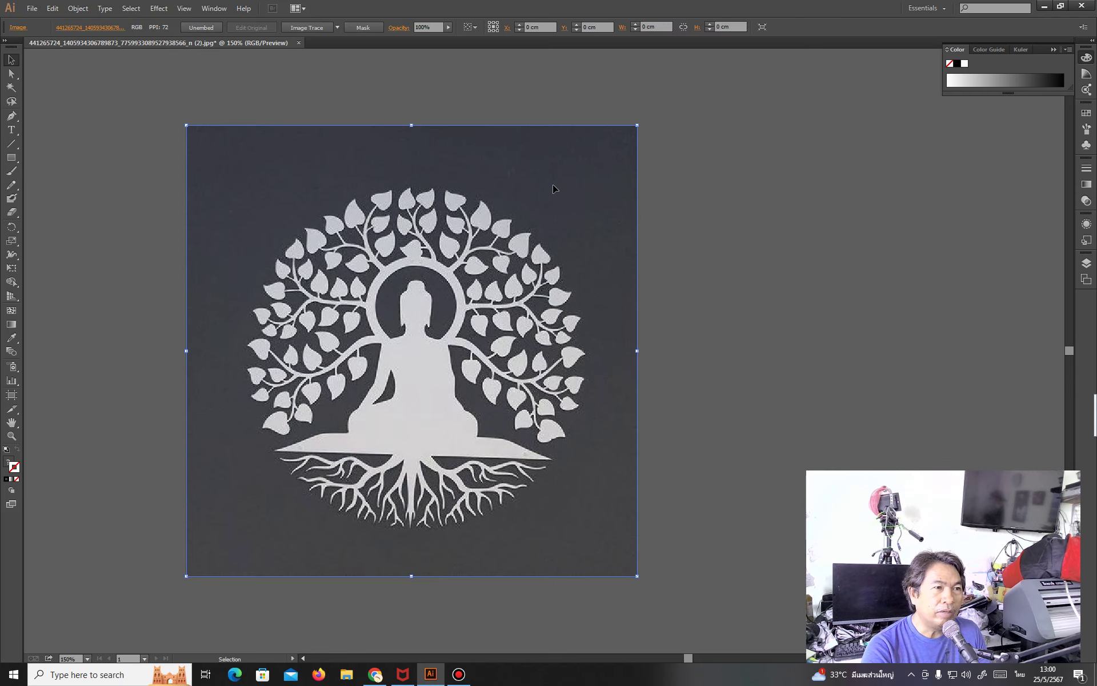
left_click(337, 26)
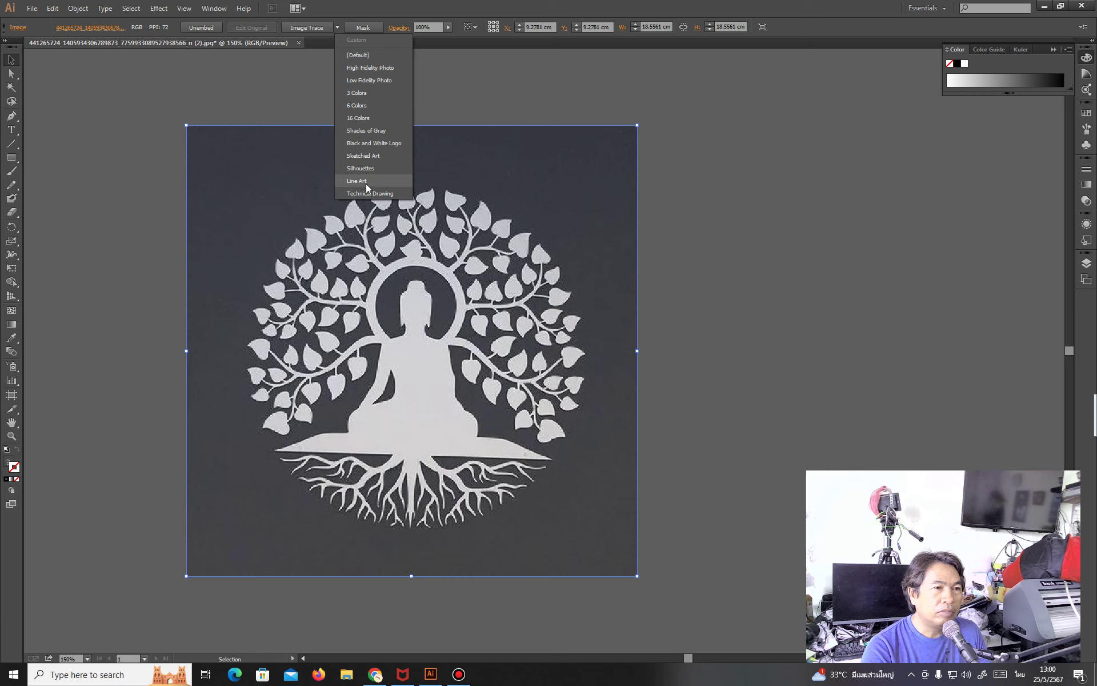
left_click(371, 156)
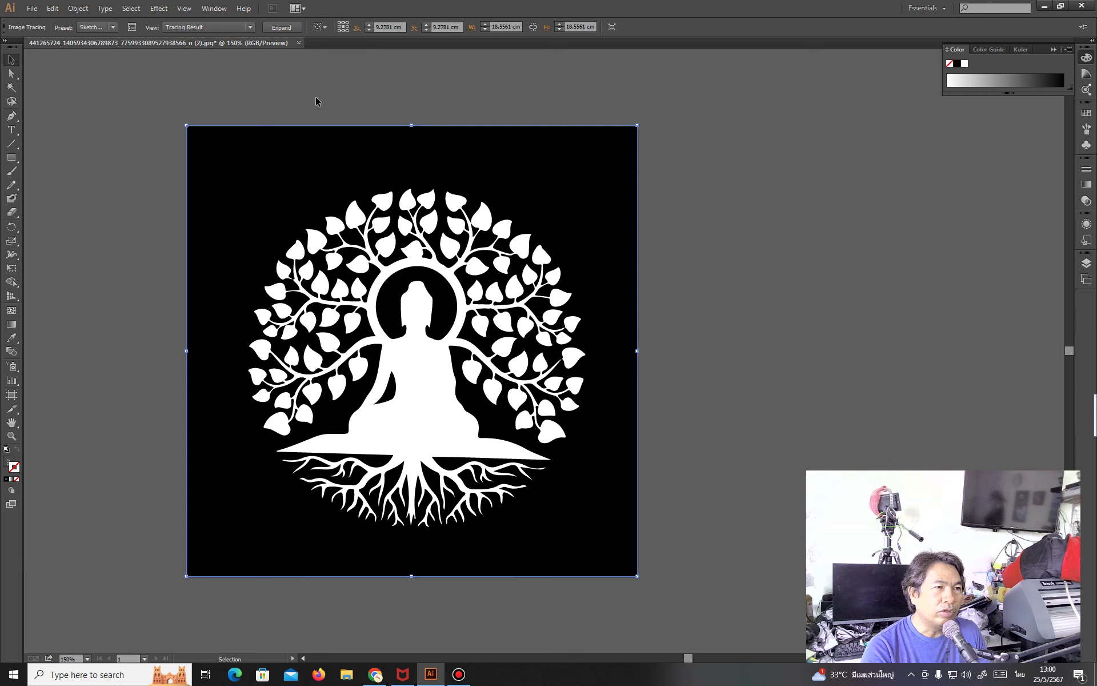
Expand the tracing result into editable vector paths
left_click(286, 27)
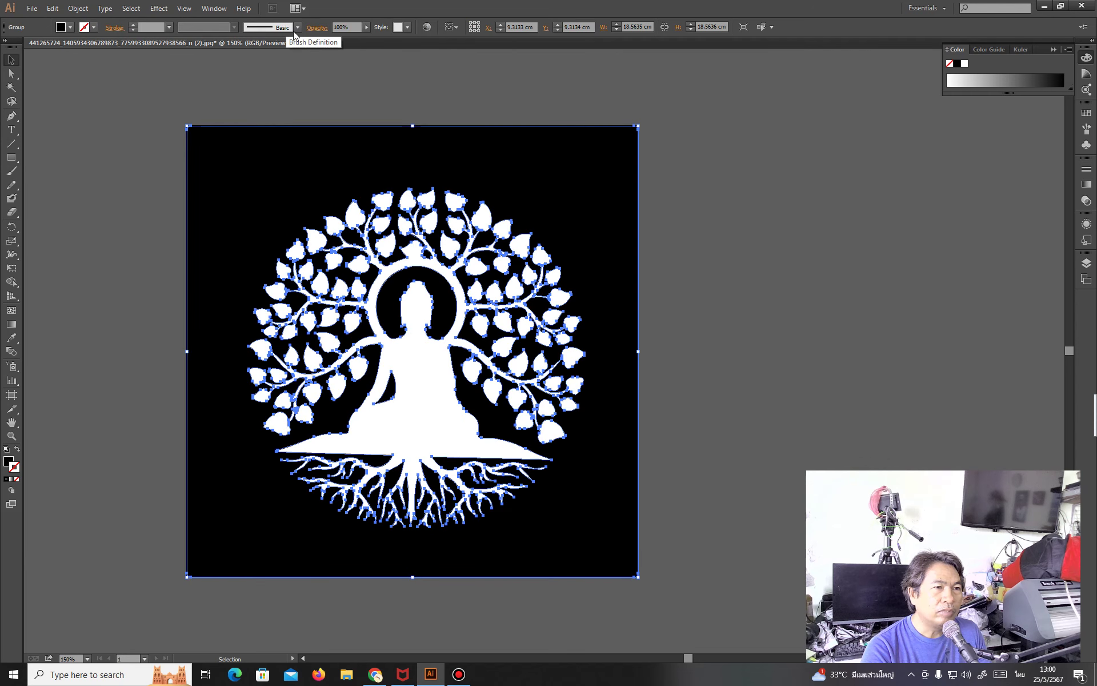
left_click(651, 240)
left_click(592, 193)
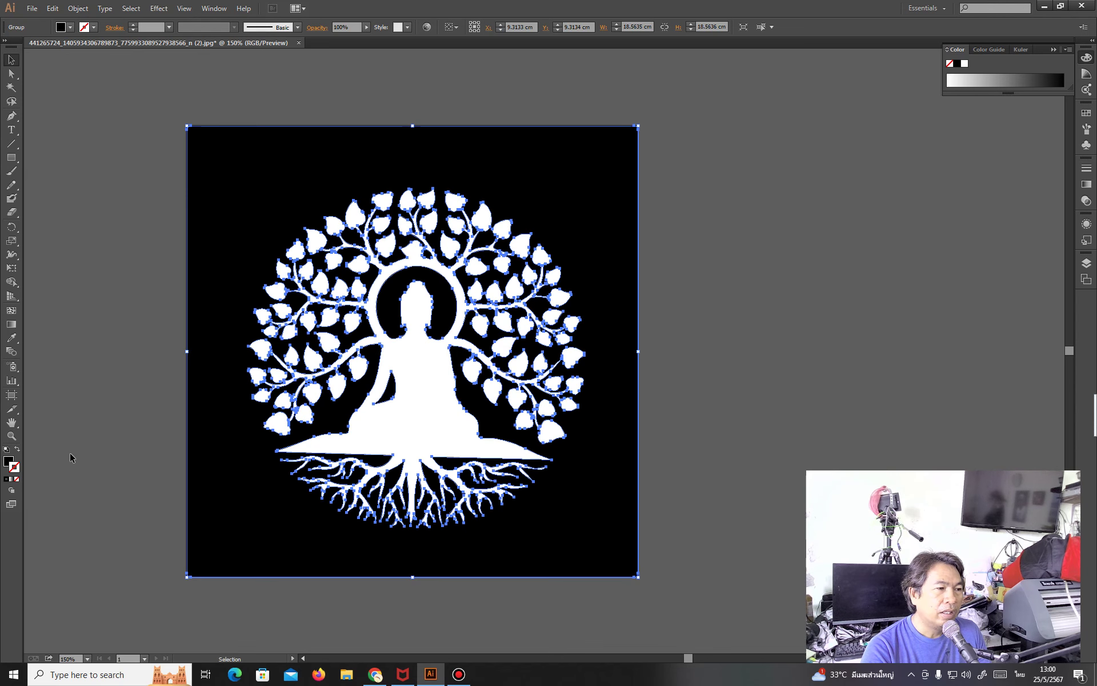
Swap the fill and stroke of the expanded artwork to give it black outlines with no fill
left_click(17, 450)
left_click(17, 450)
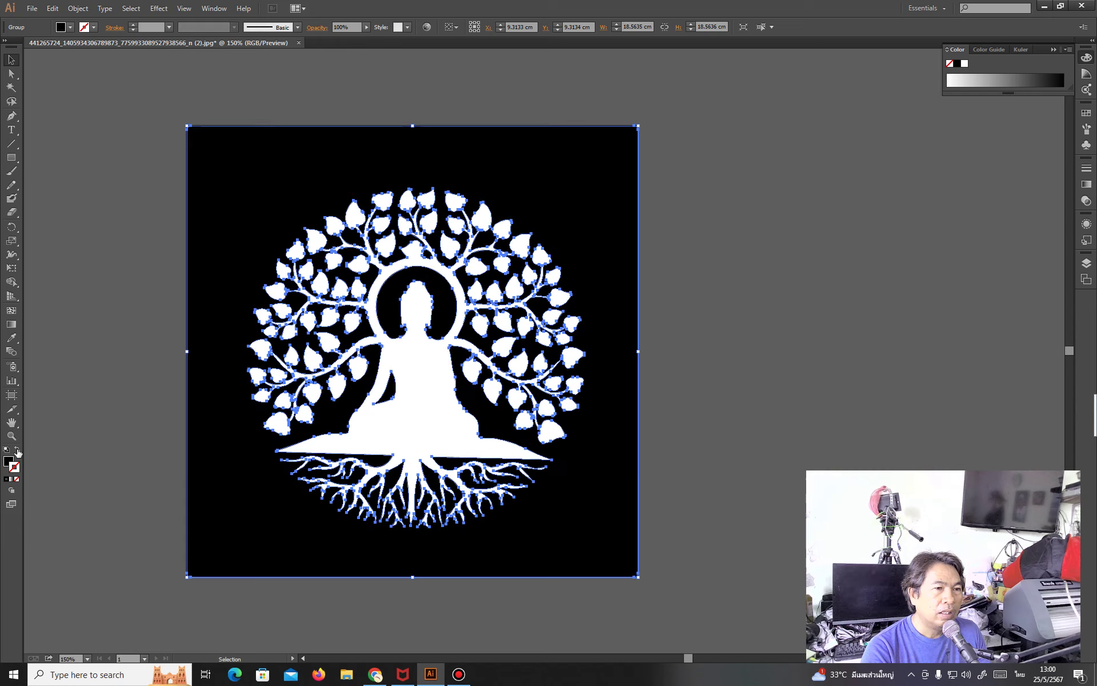
left_click(18, 451)
left_click(740, 312)
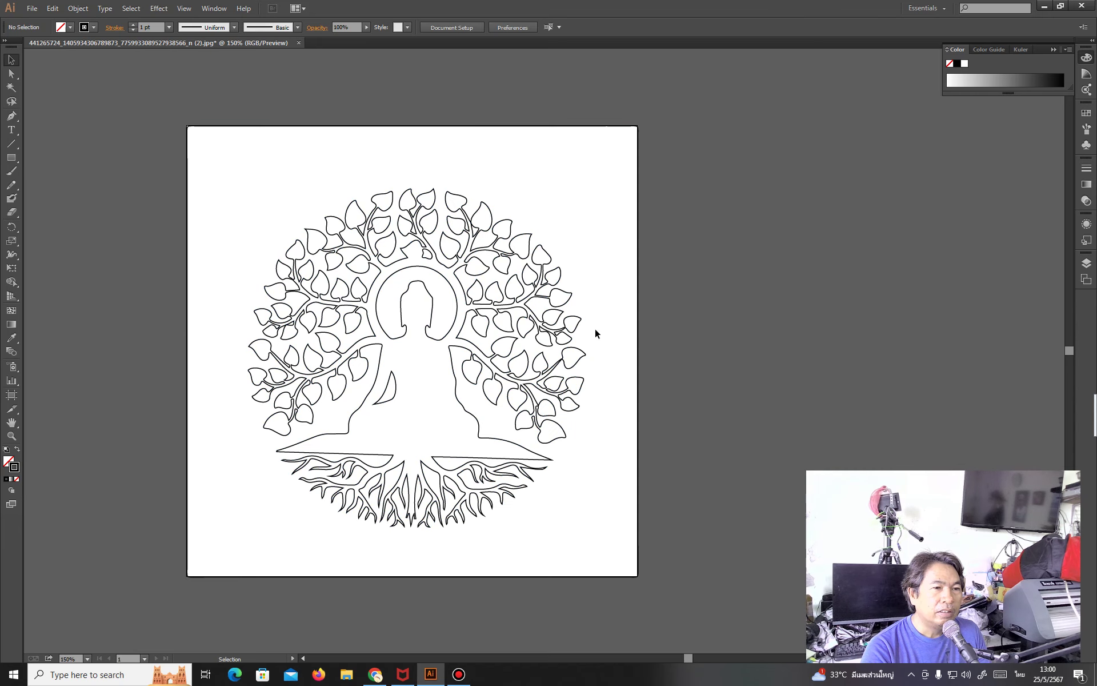
Ungroup the outlined Buddha tree artwork
left_click(529, 389)
left_click(687, 325)
left_click(574, 320)
right_click(574, 320)
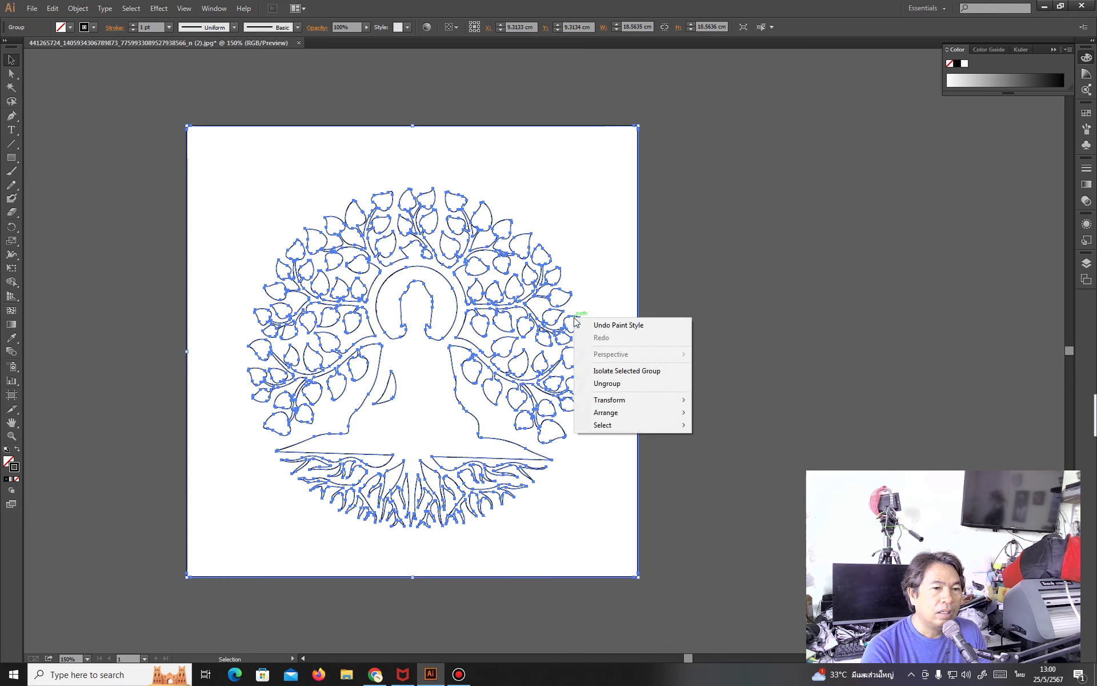
left_click(619, 383)
left_click(661, 313)
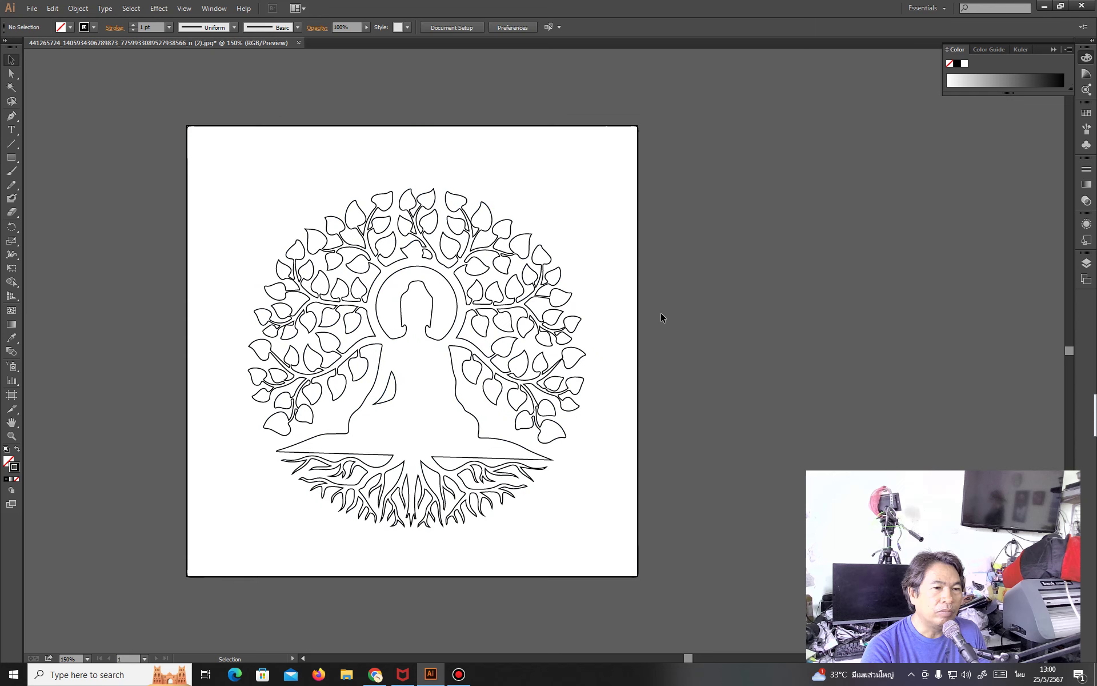
left_click(571, 319)
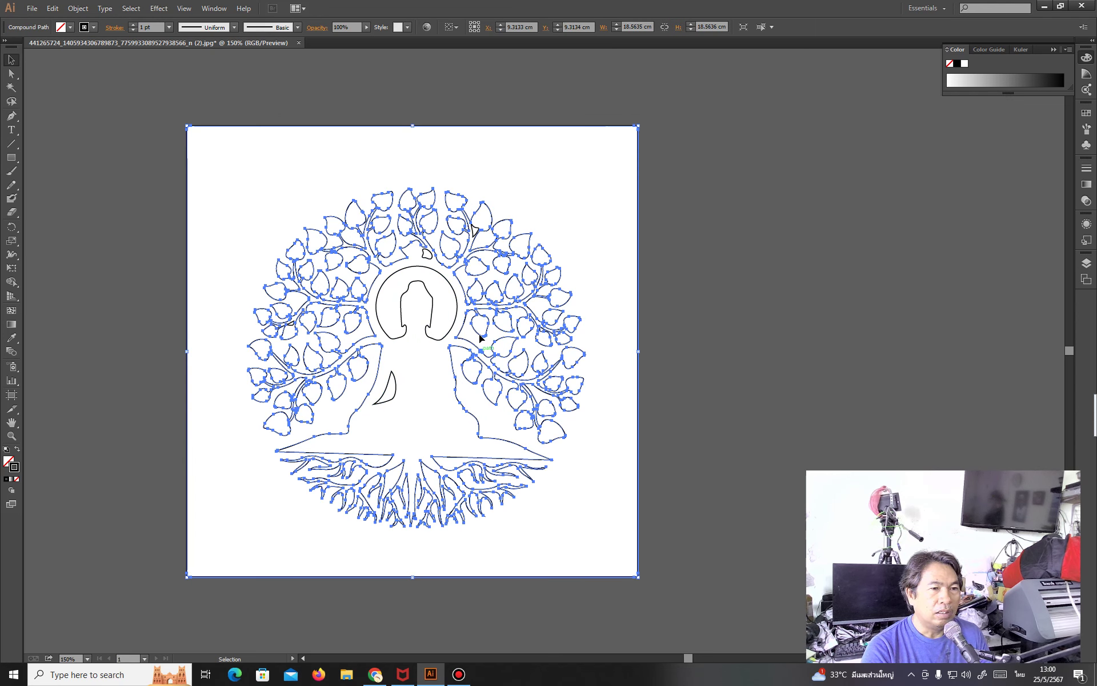
left_click(566, 347)
right_click(615, 290)
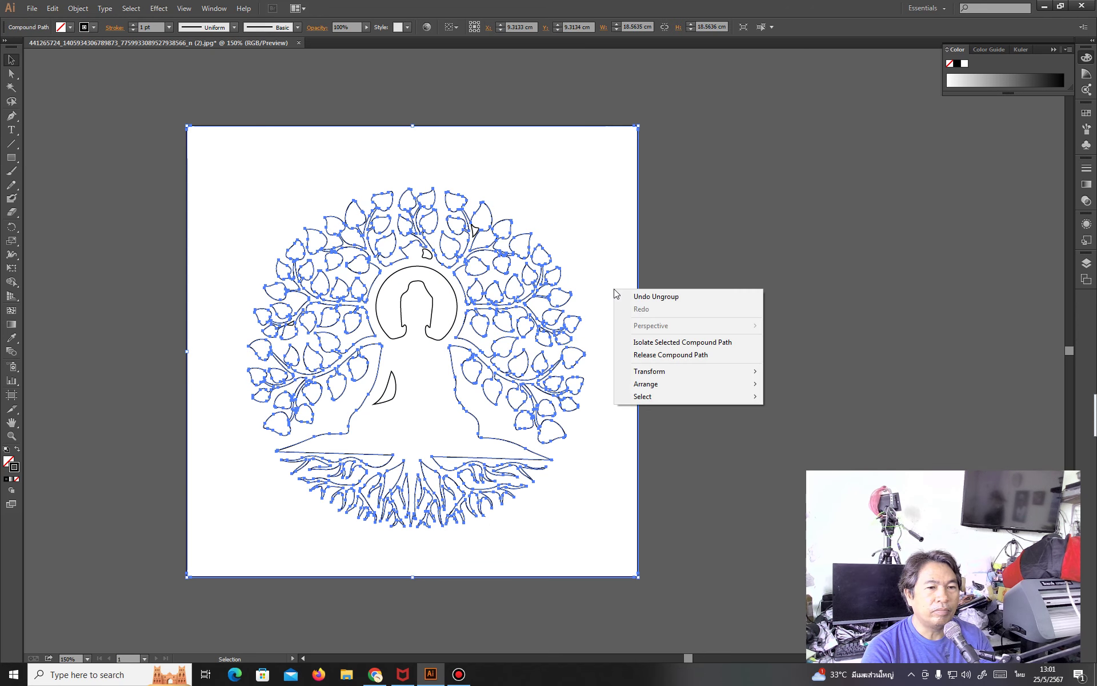
left_click(804, 249)
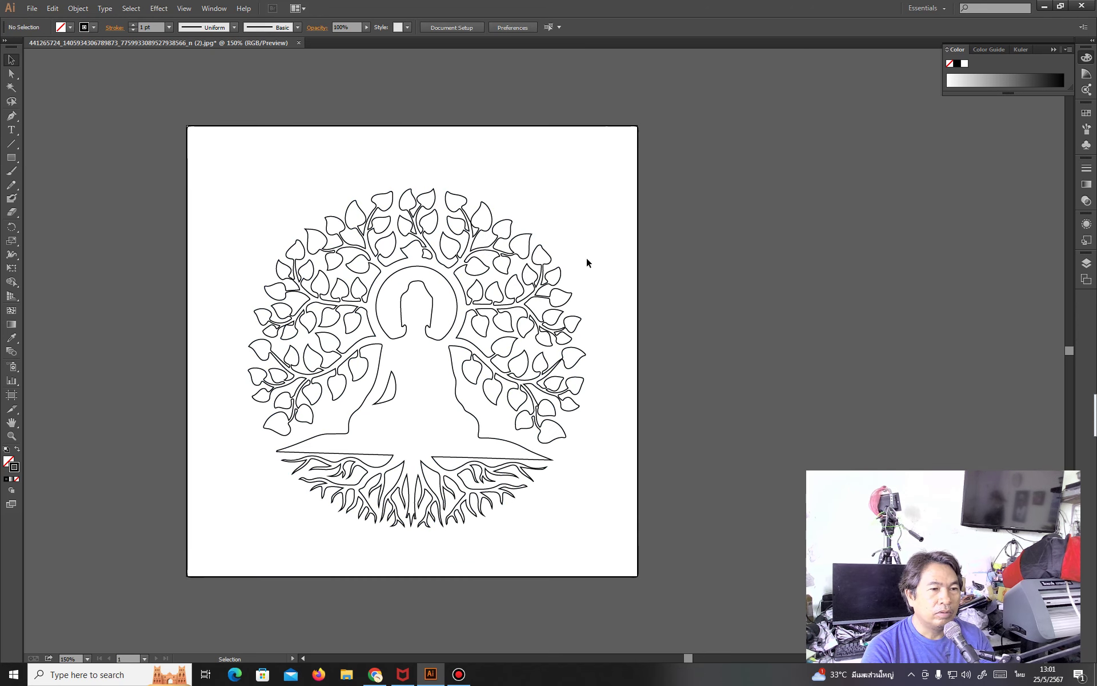
Undo the outline conversion, expansion and Sketched Art trace to restore the original Buddha tree image
key("a")
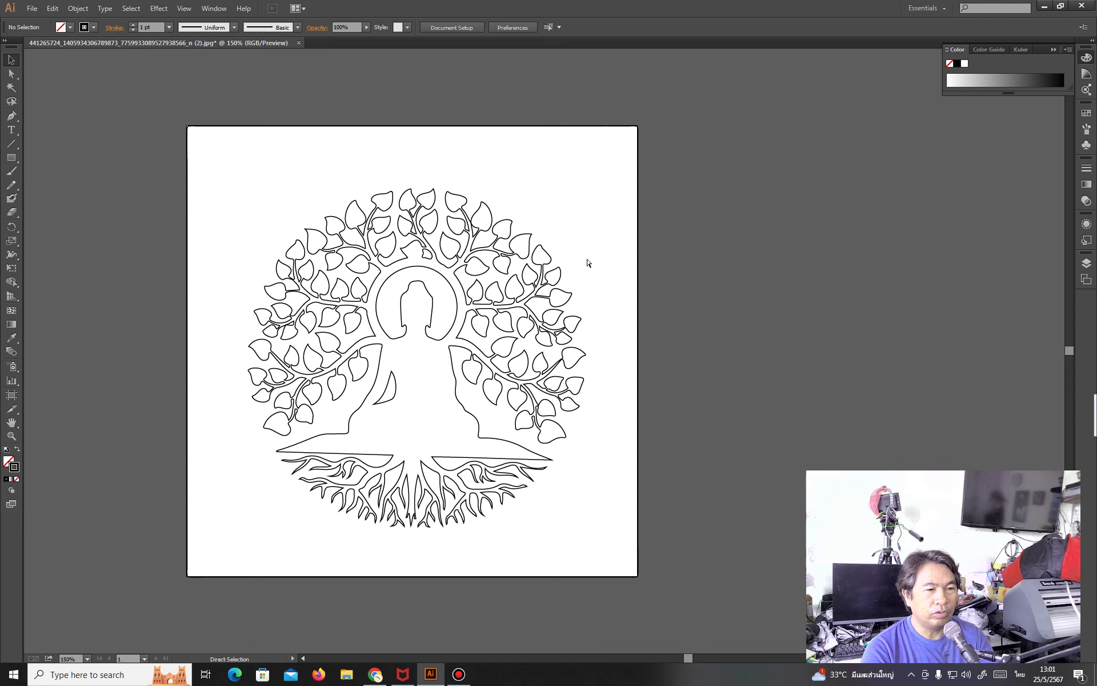
key("ctrl+a")
key("shift+x")
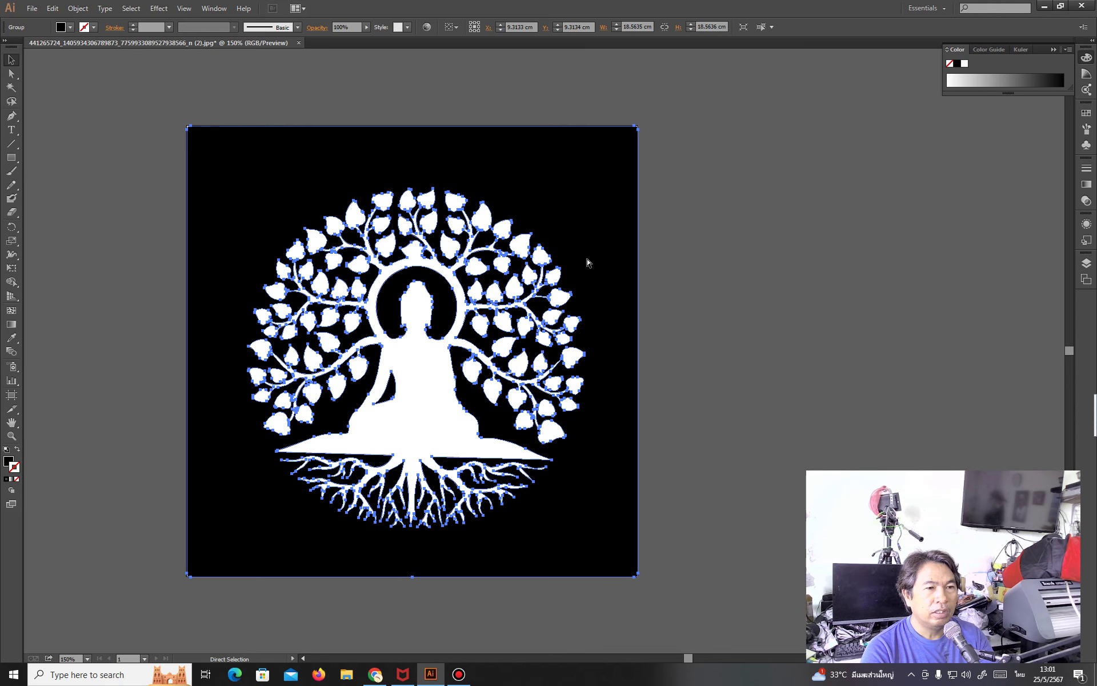
key("shift+x")
key("shift+x")
key("ctrl+z")
key("ctrl+z")
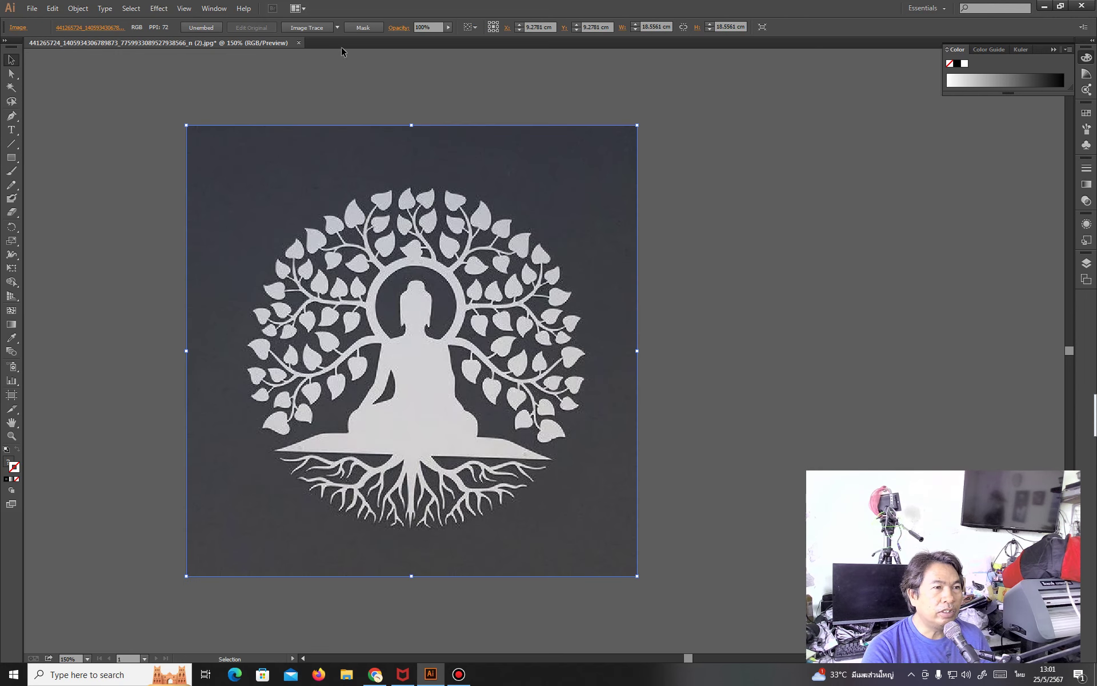
Trace the Buddha tree image with the Black and White Logo preset and expand the result into vector paths
left_click(336, 28)
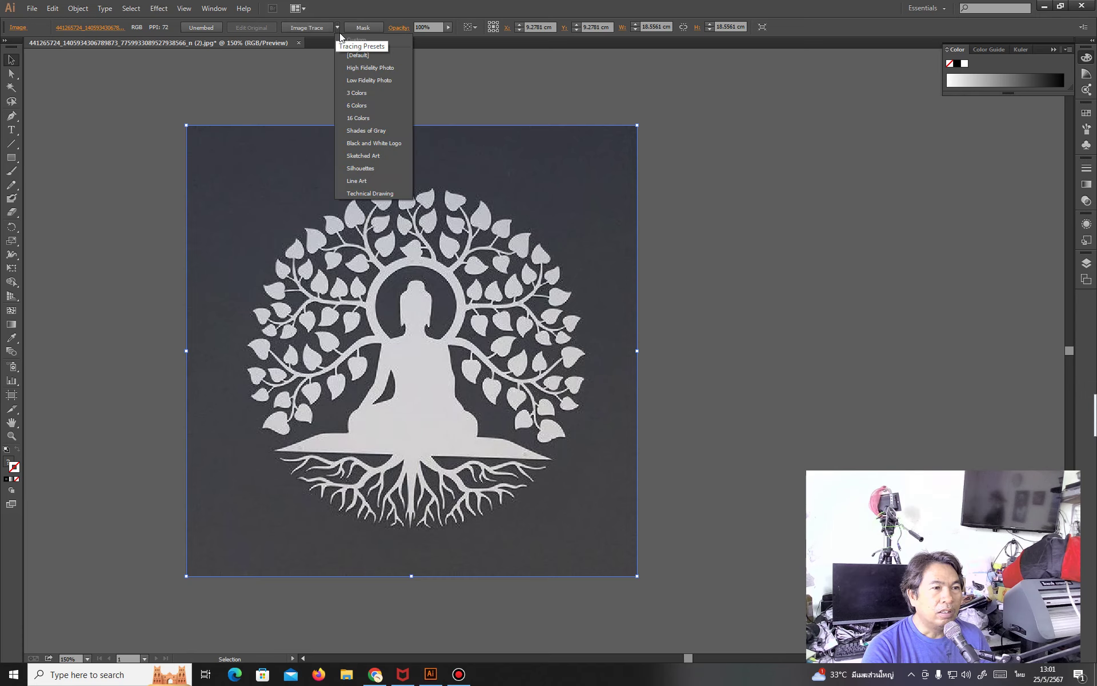
left_click(367, 143)
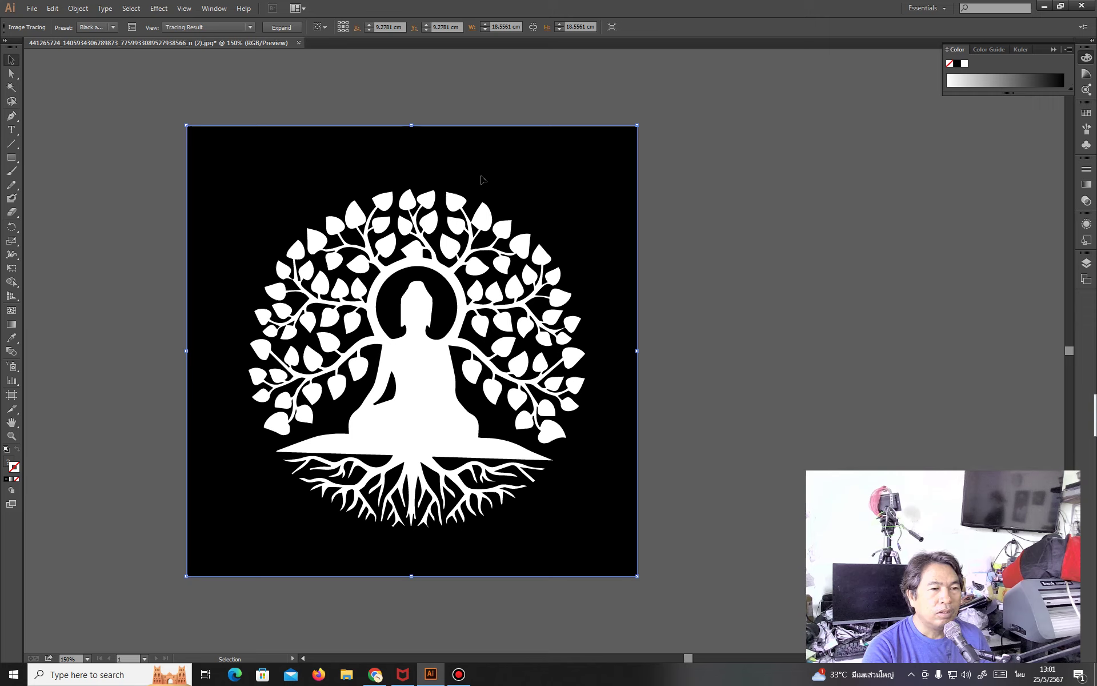
left_click(282, 27)
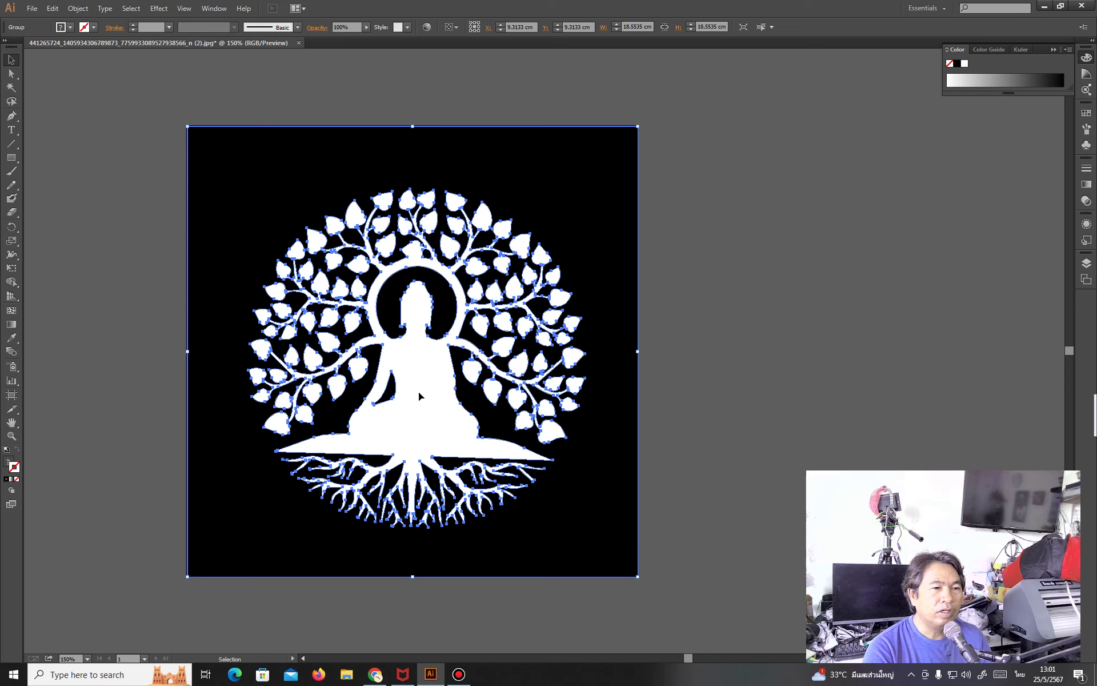
Ungroup the expanded artwork and move the white Buddha tree shape off the artboard
right_click(558, 206)
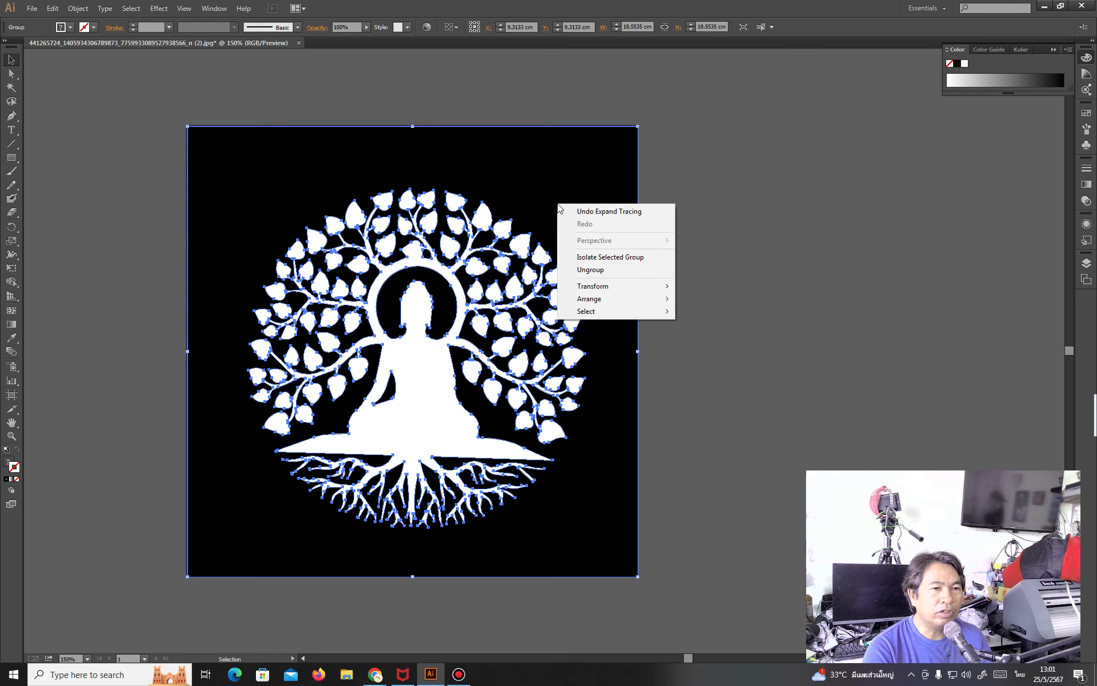
left_click(588, 275)
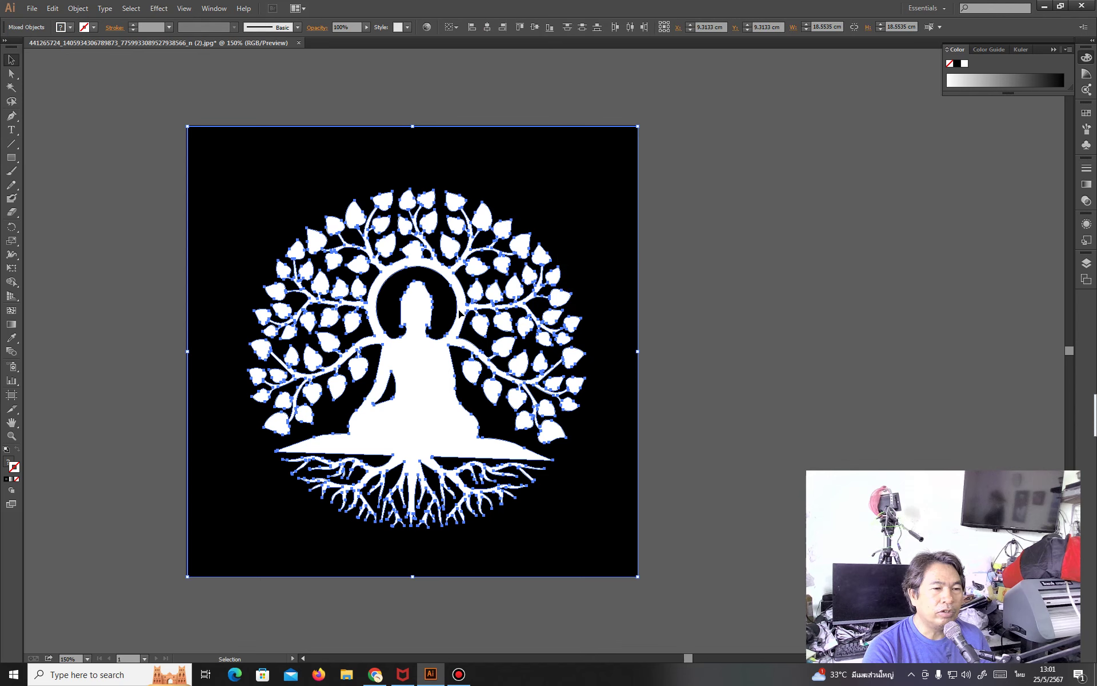
left_click(709, 213)
left_click(603, 240)
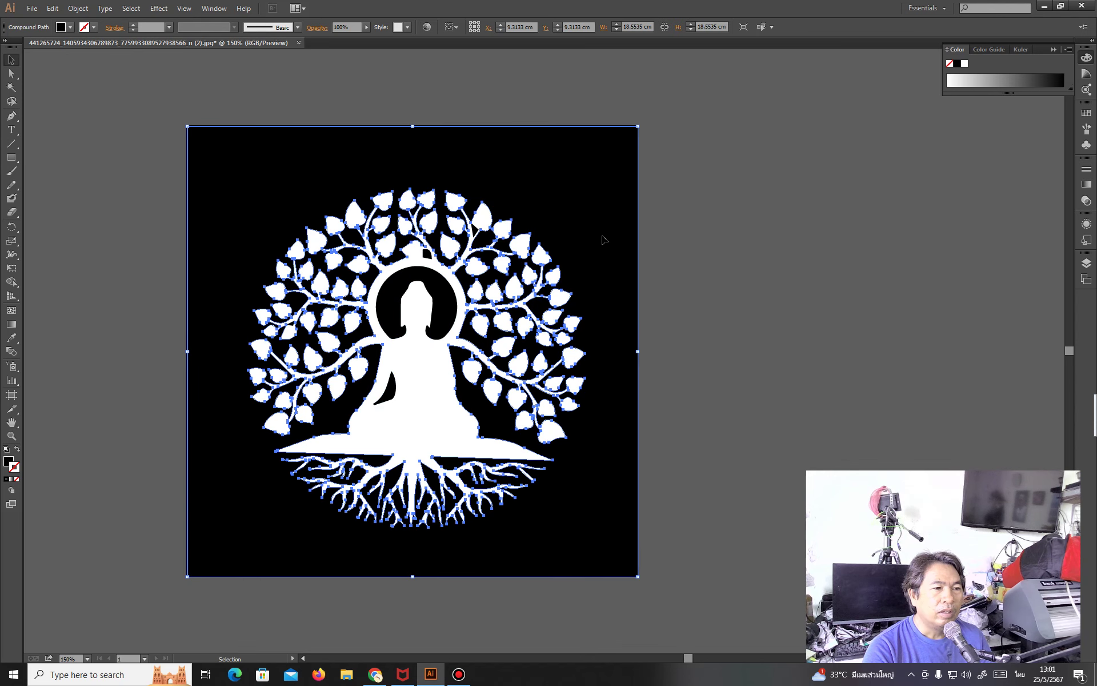
left_click(726, 221)
left_click(426, 413)
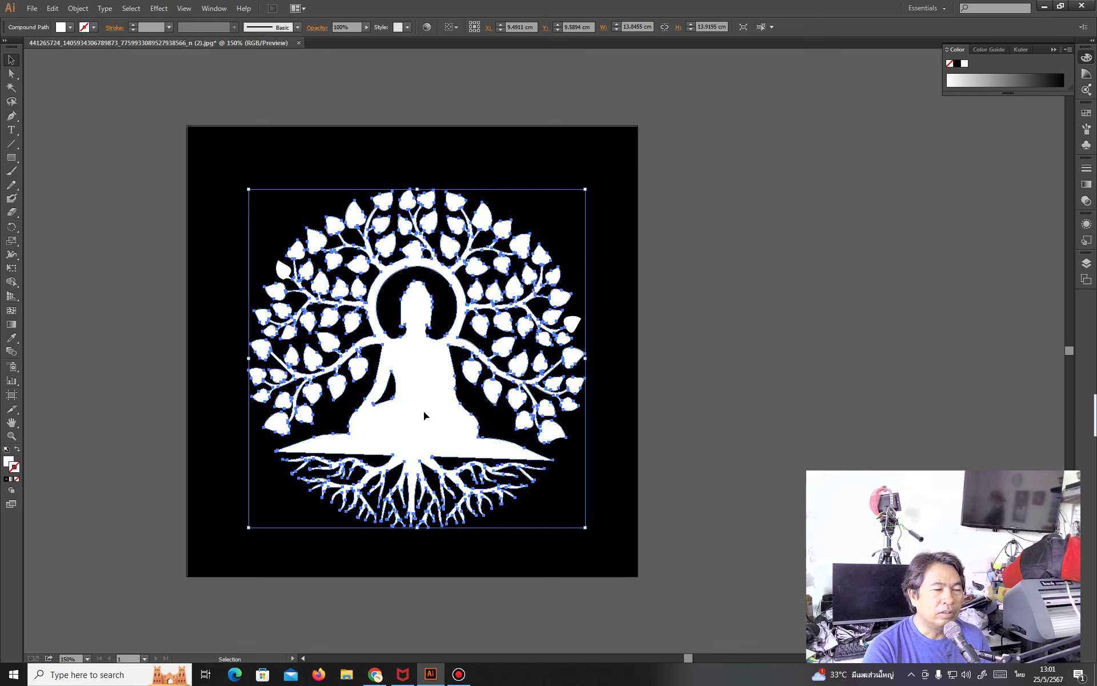
left_click_drag(425, 413, 834, 330)
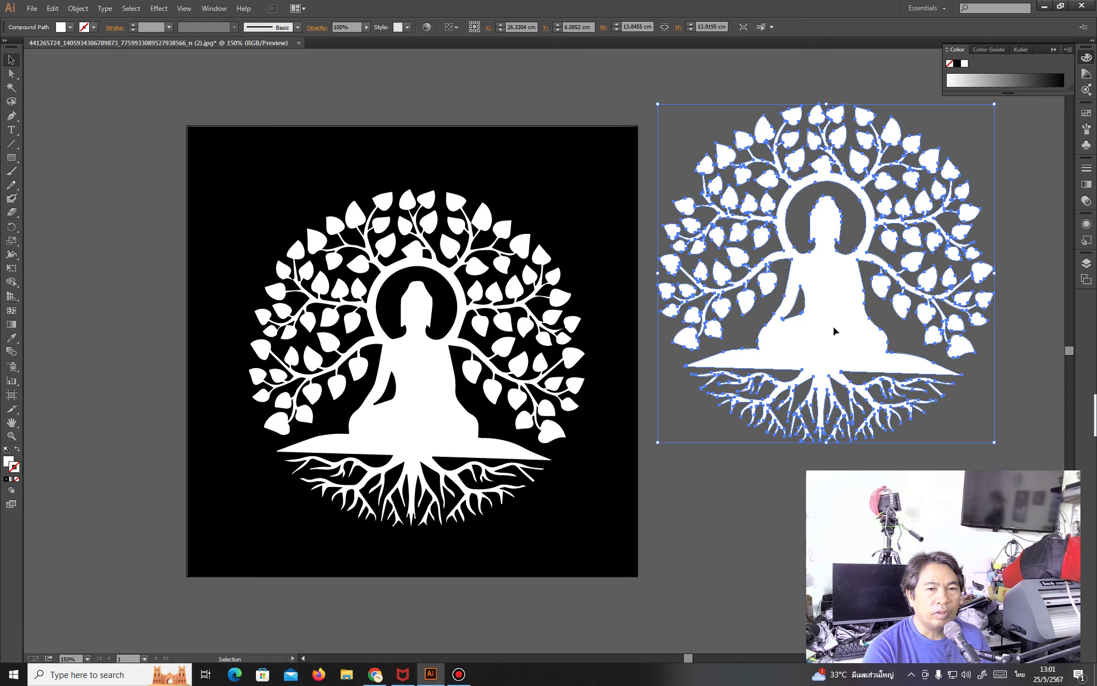
Delete the black background shape and all leftover black fragments on the artboard
left_click(725, 493)
left_click(631, 490)
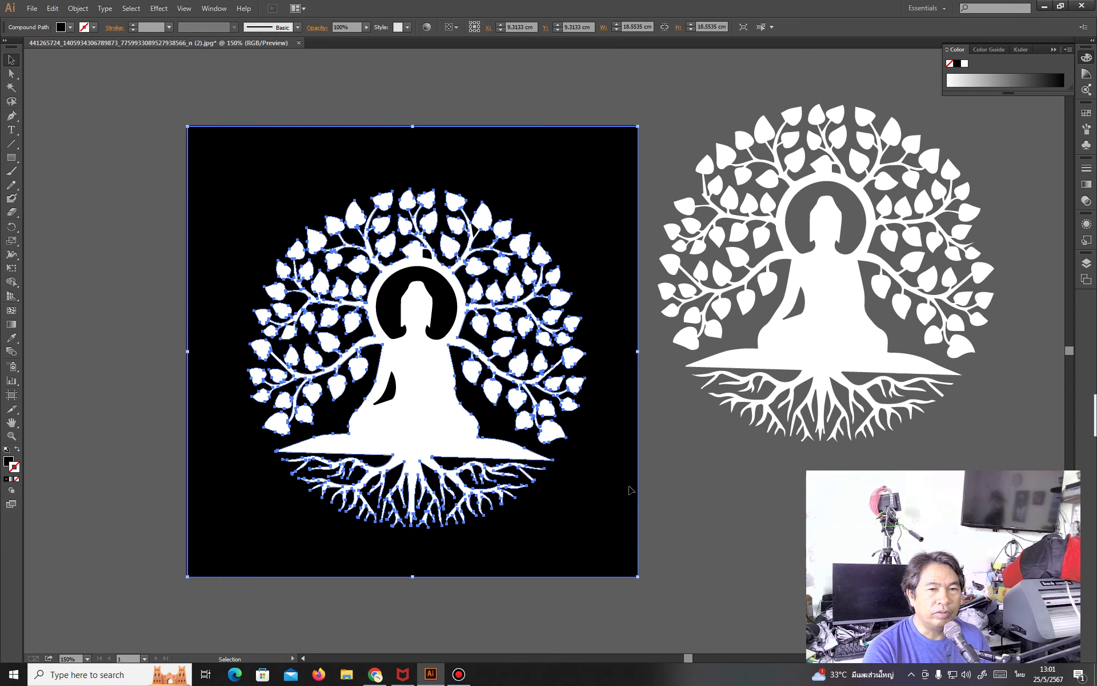
key("Delete")
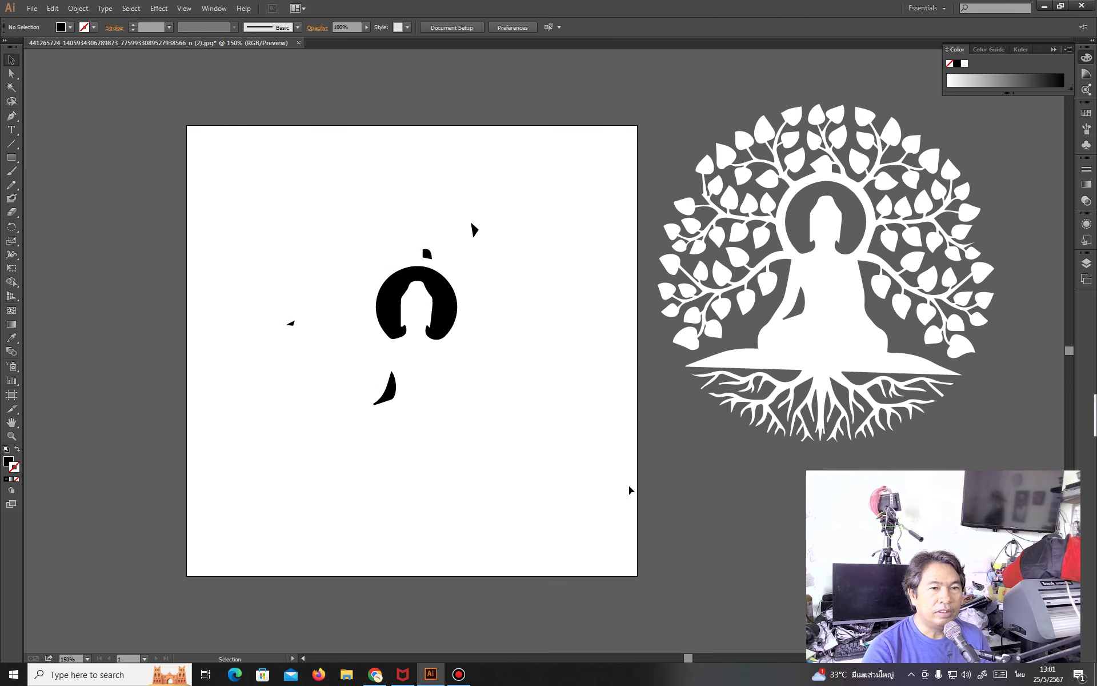
left_click_drag(539, 524, 627, 596)
key("Delete")
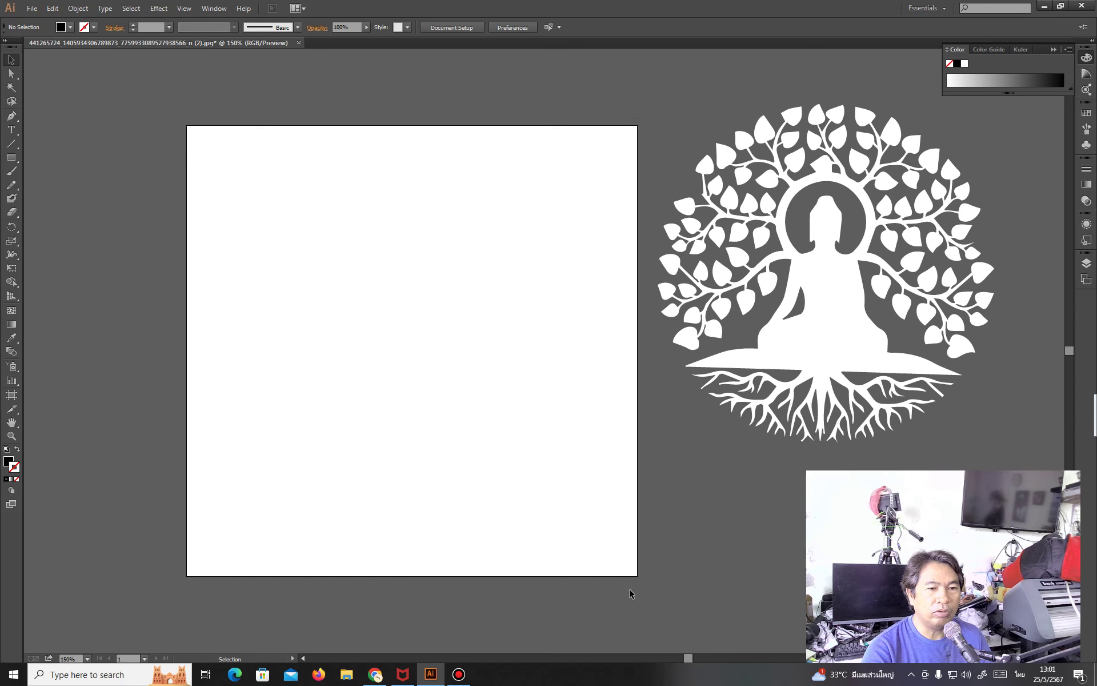
Move the white Buddha tree shape back onto the artboard and fill it with black
left_click(821, 337)
left_click_drag(821, 336, 430, 405)
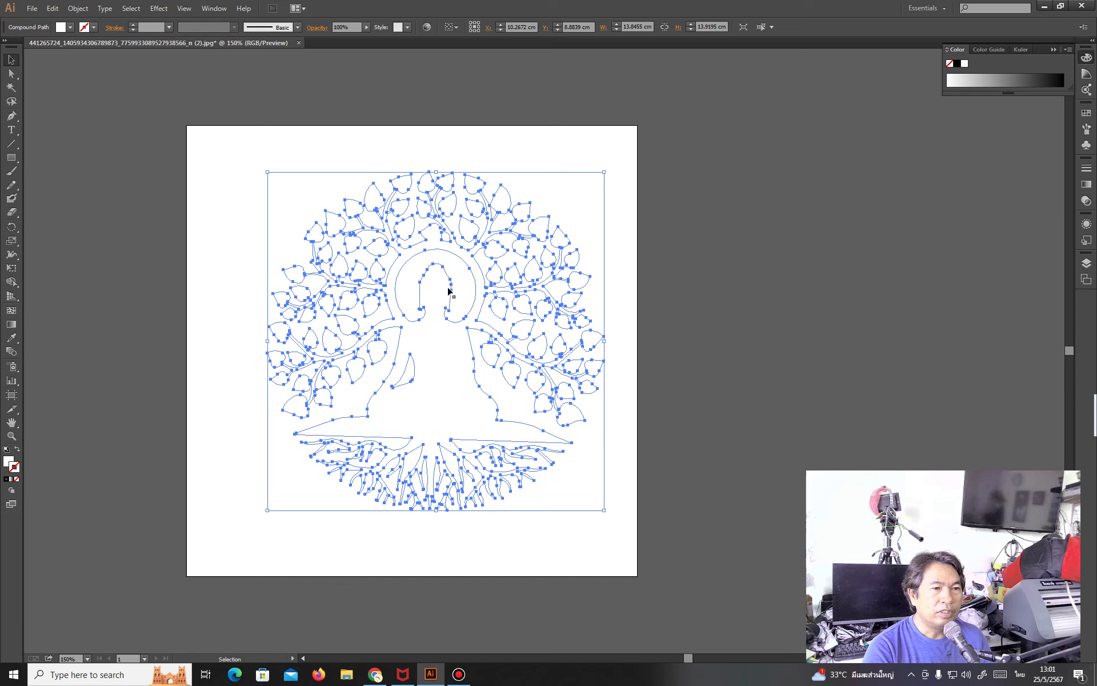
left_click_drag(450, 385, 442, 378)
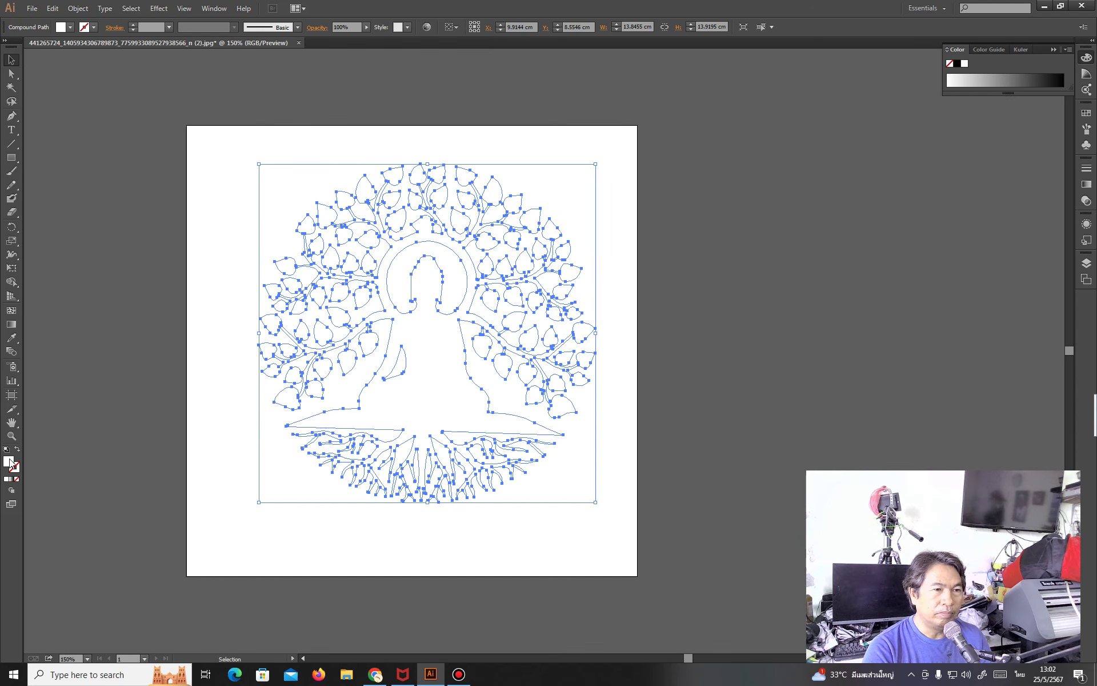
left_click(958, 64)
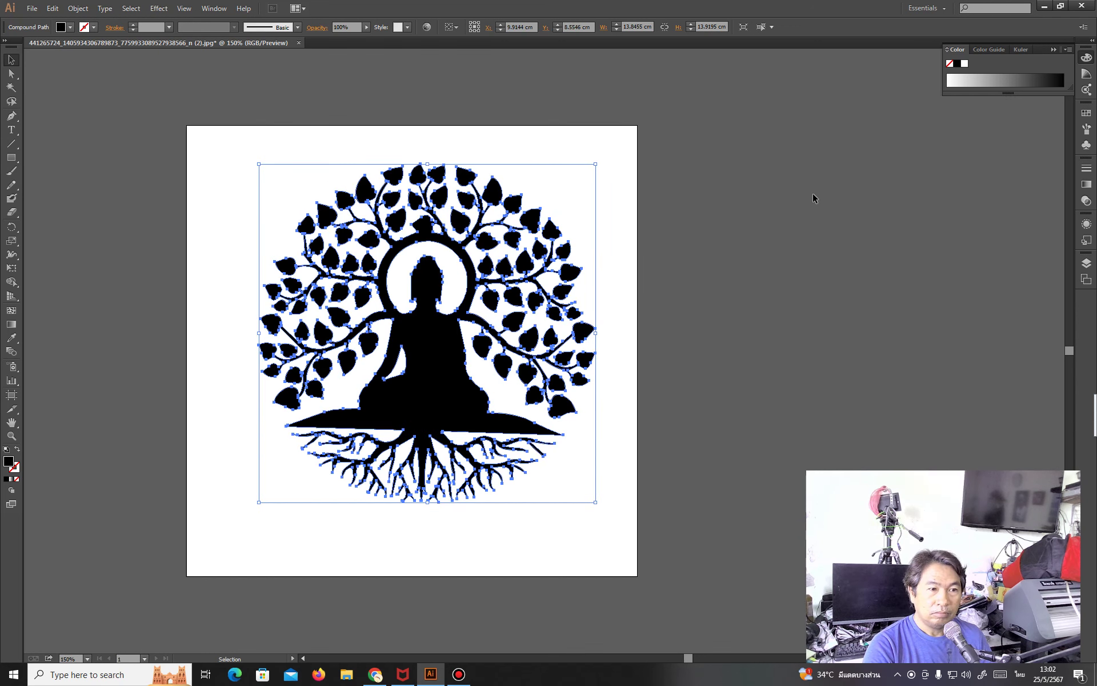
left_click(643, 260)
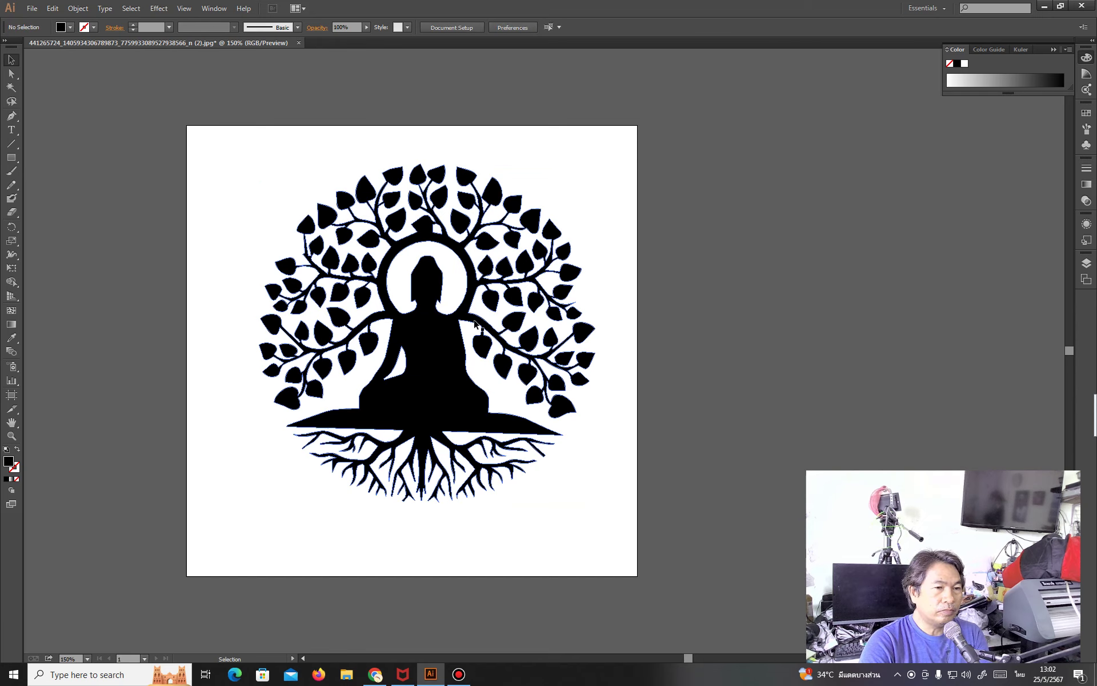
Reposition the black Buddha tree near the artboard's centre, at about X 9.66 cm and Y 9.00 cm
left_click(457, 342)
left_click(804, 274)
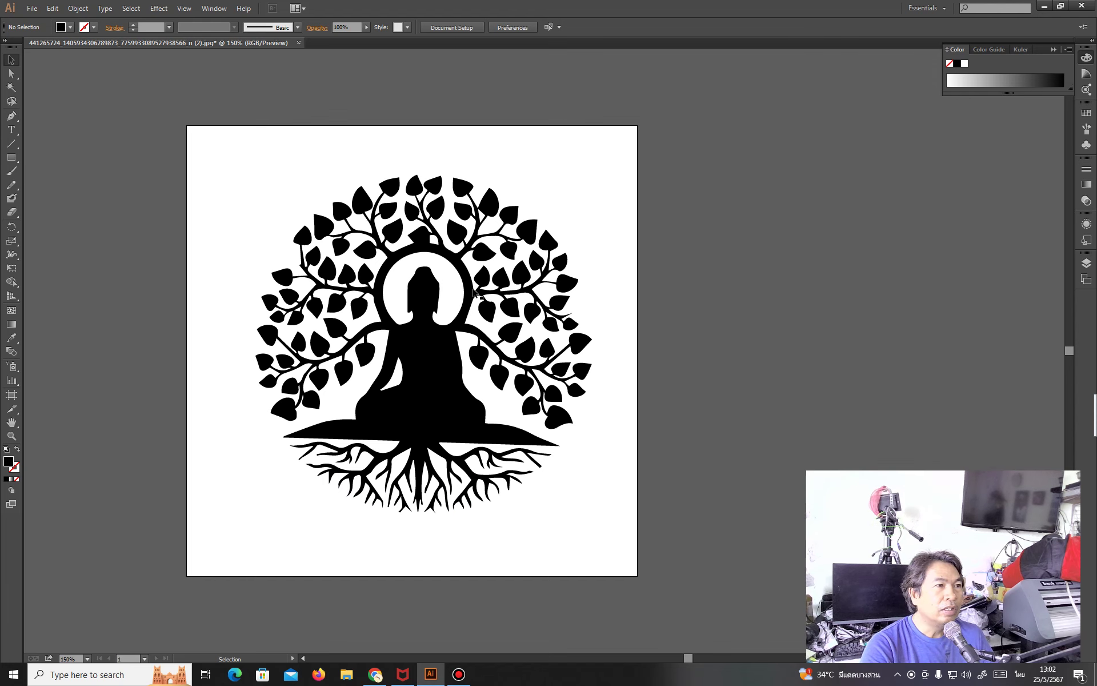
left_click_drag(429, 344, 426, 345)
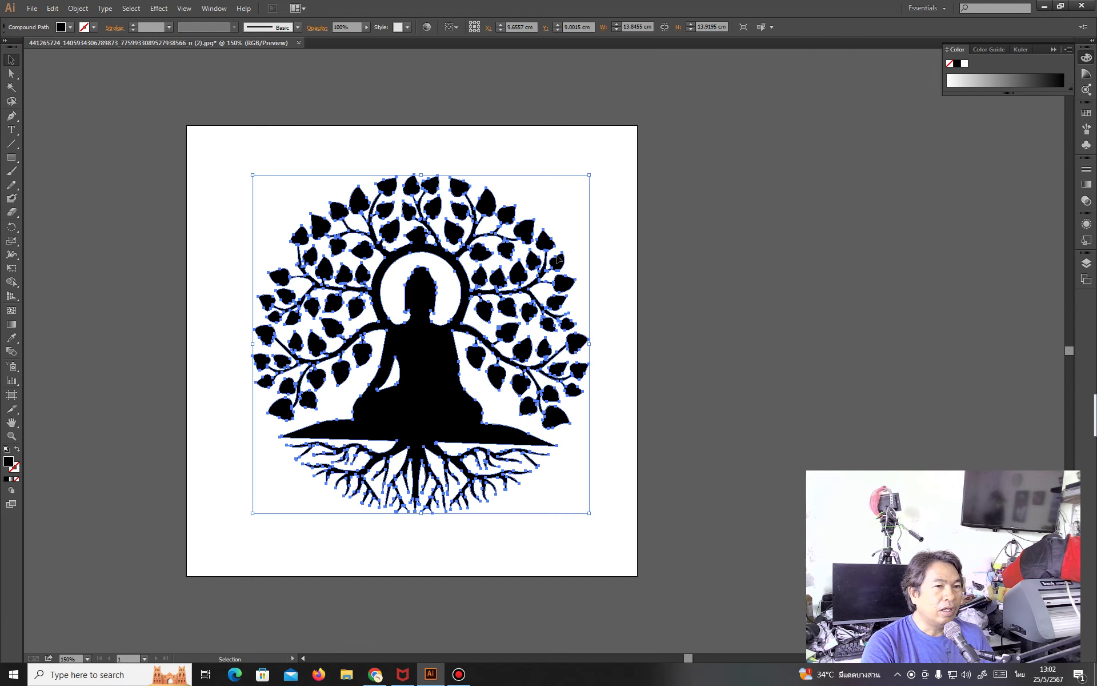
left_click(610, 265)
left_click(425, 403)
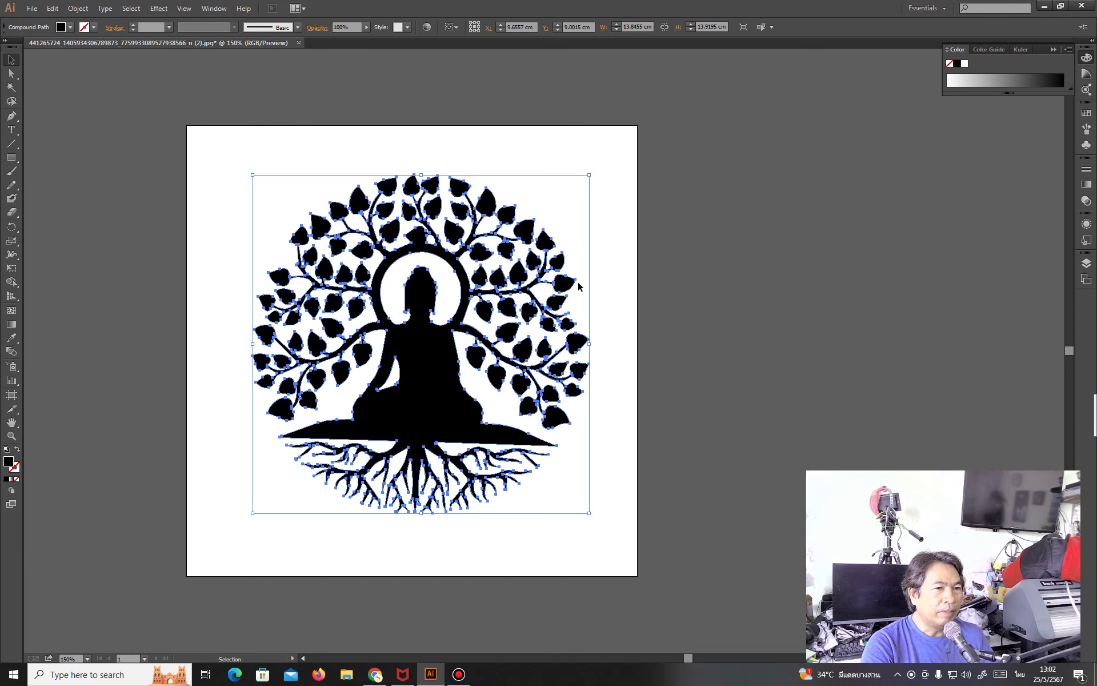
Save the artwork to the Desktop as an Adobe Illustrator file named 25-5-67, using the Illustrator CC (17.0) version
left_click(32, 11)
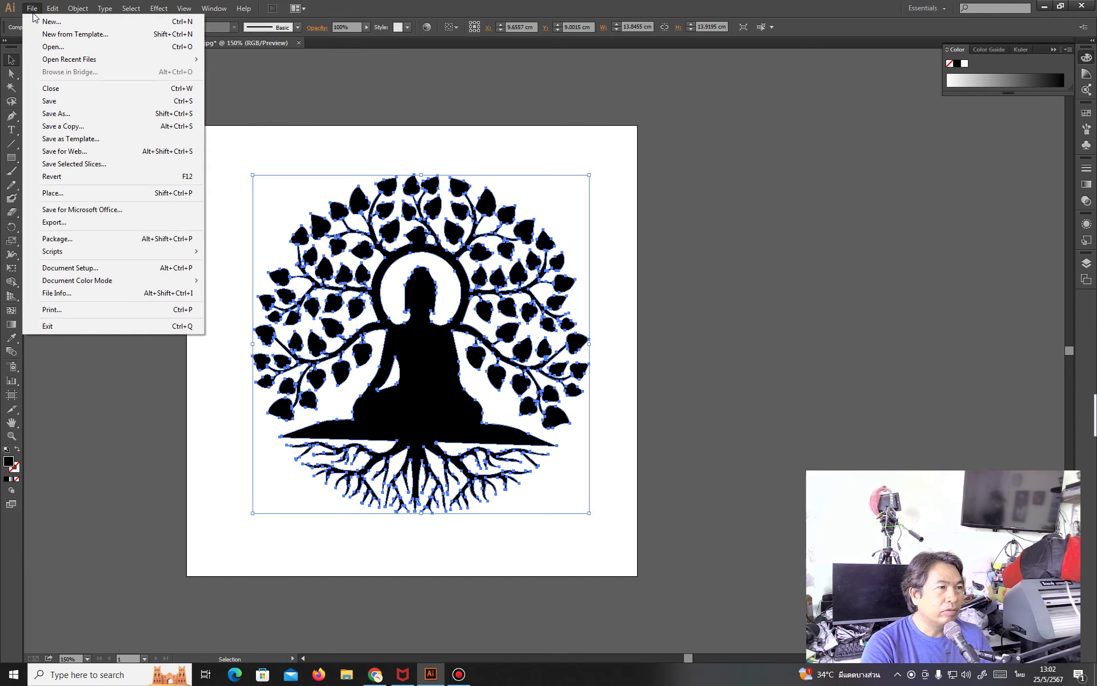
left_click(51, 114)
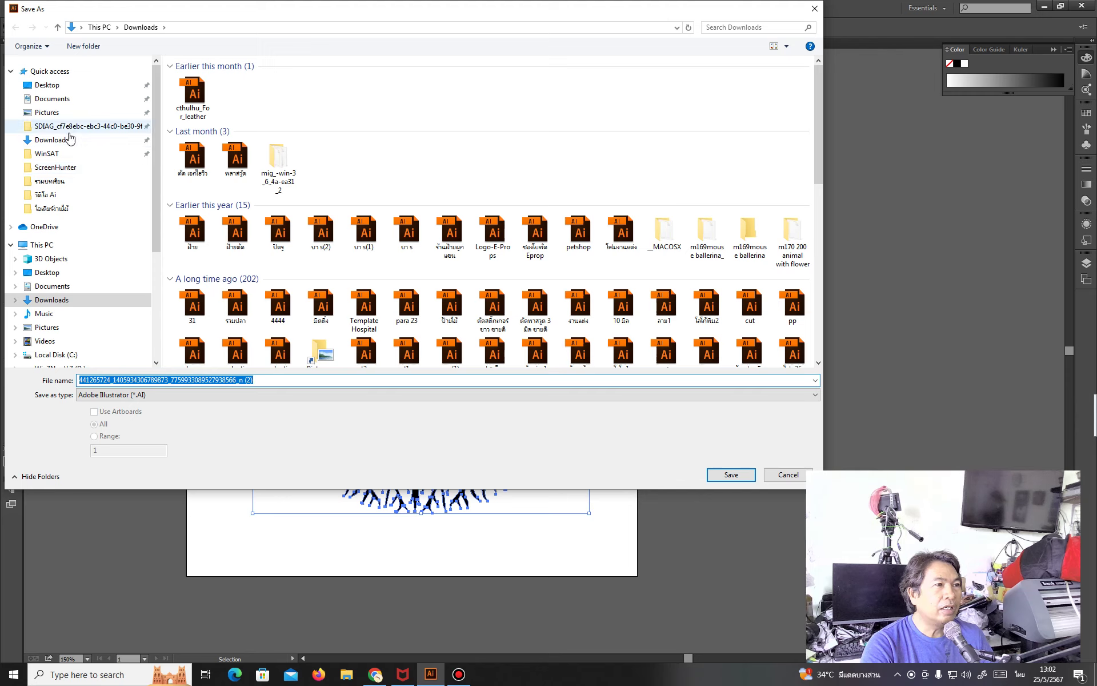
left_click(47, 84)
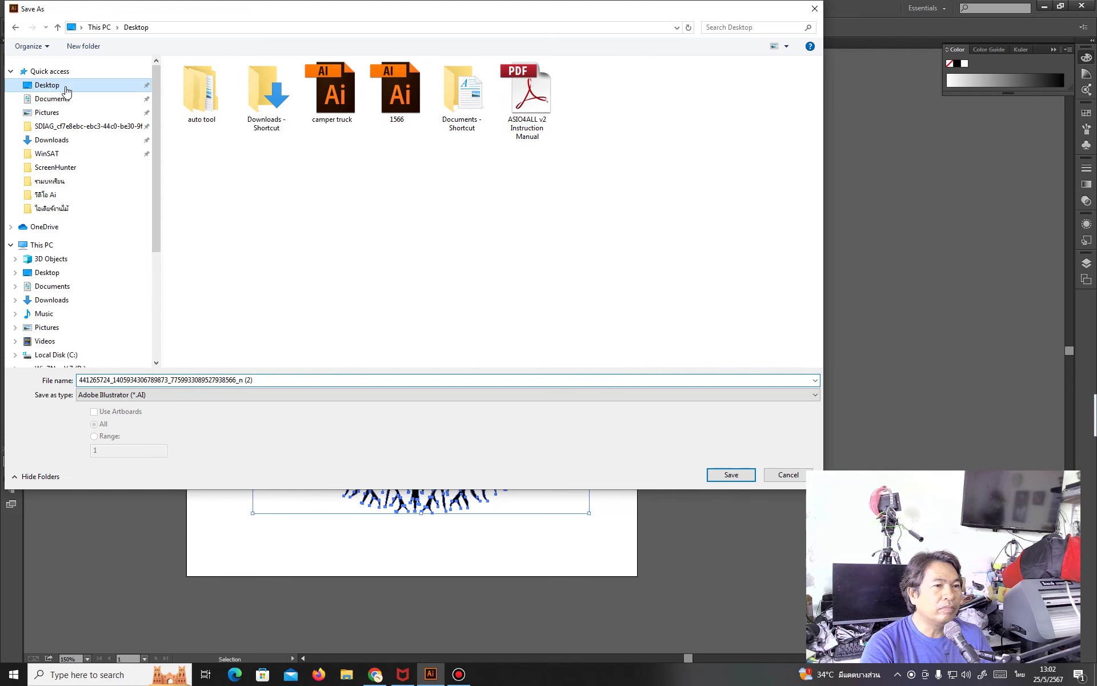
key("ctrl+a")
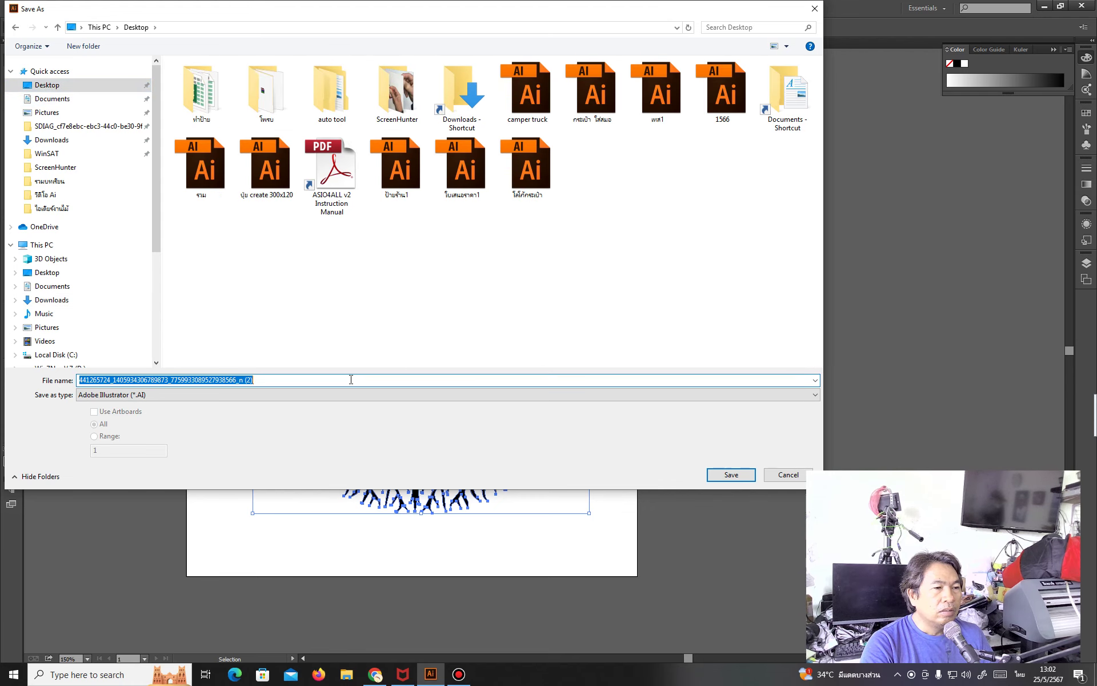
key("BackSpace")
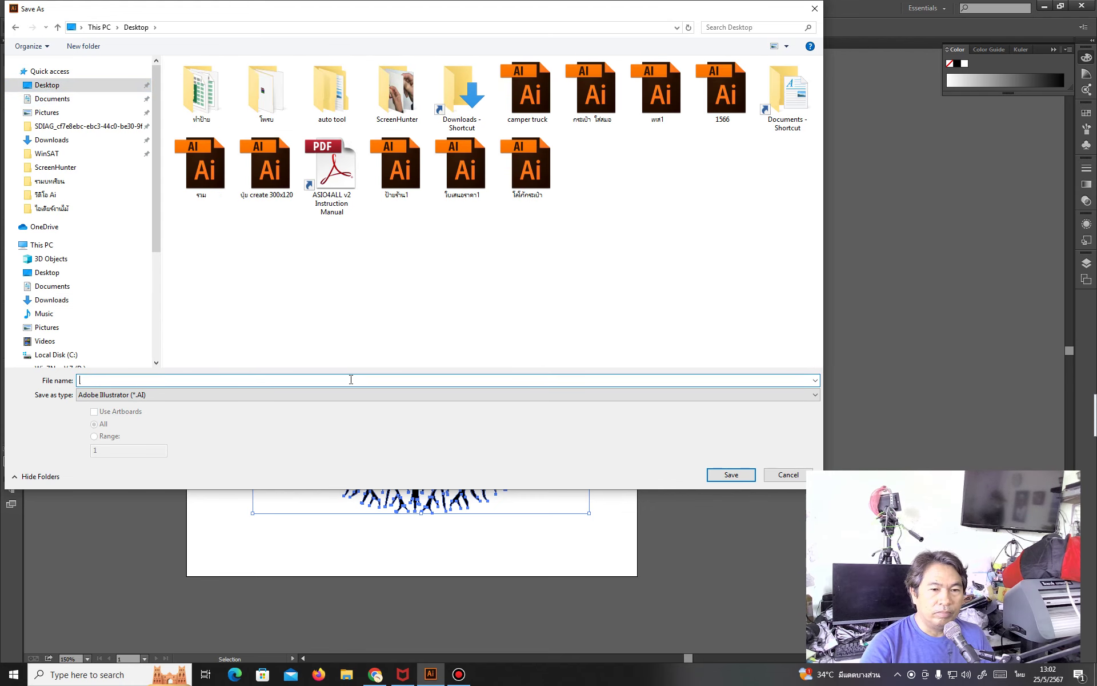
type("25")
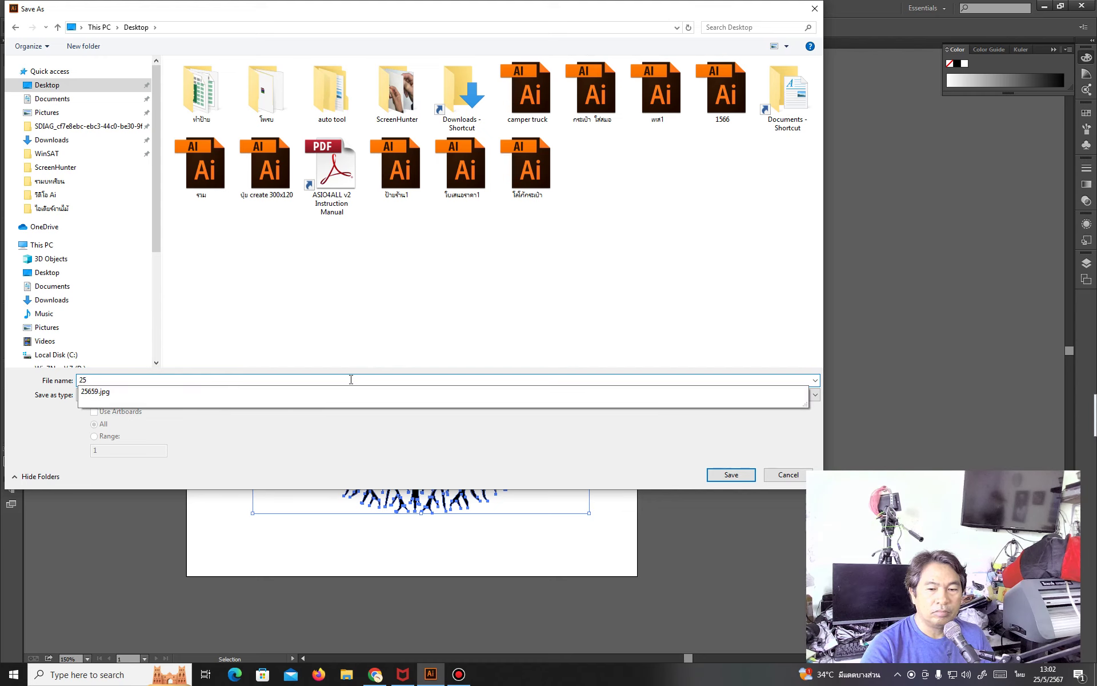
type("-5-67")
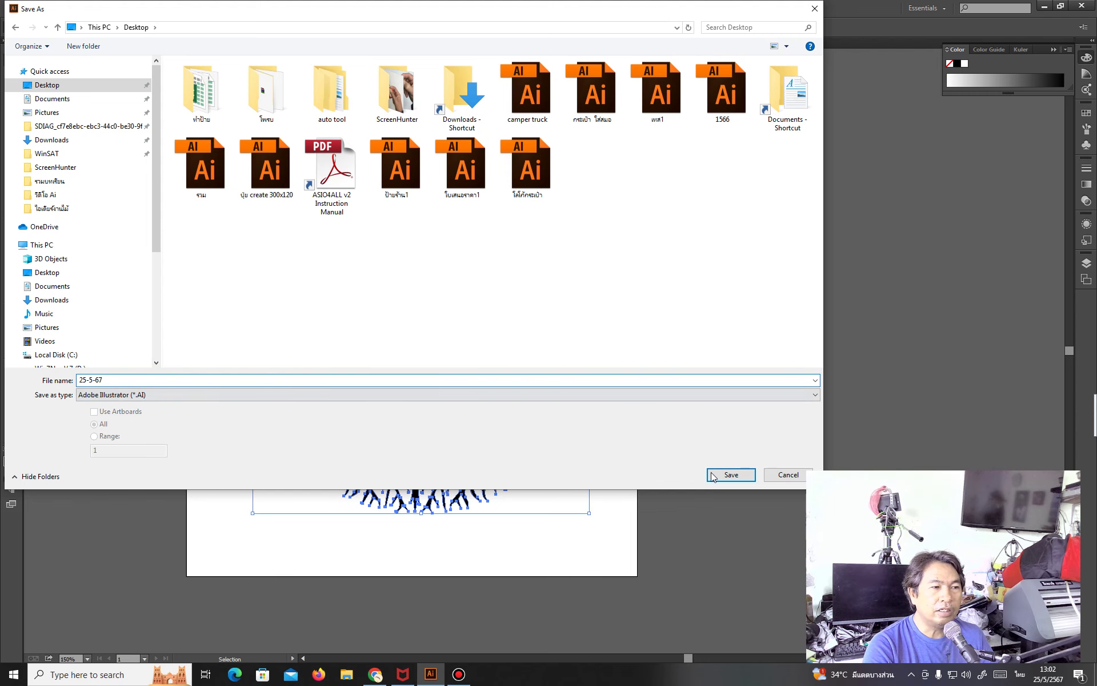
left_click(734, 476)
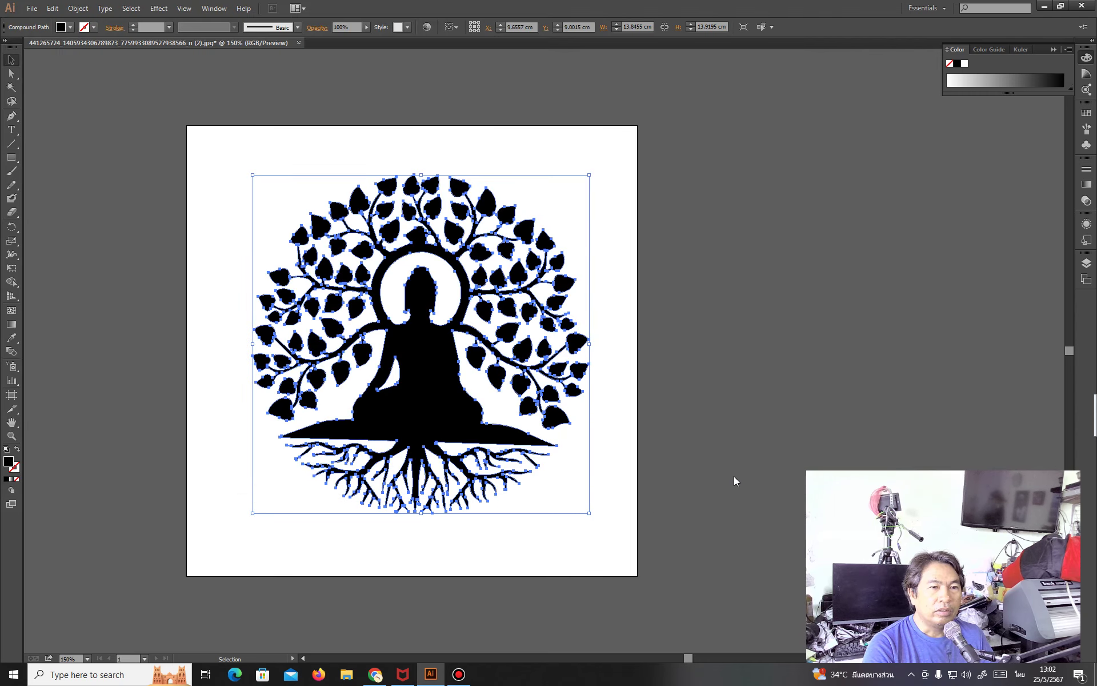
left_click(590, 498)
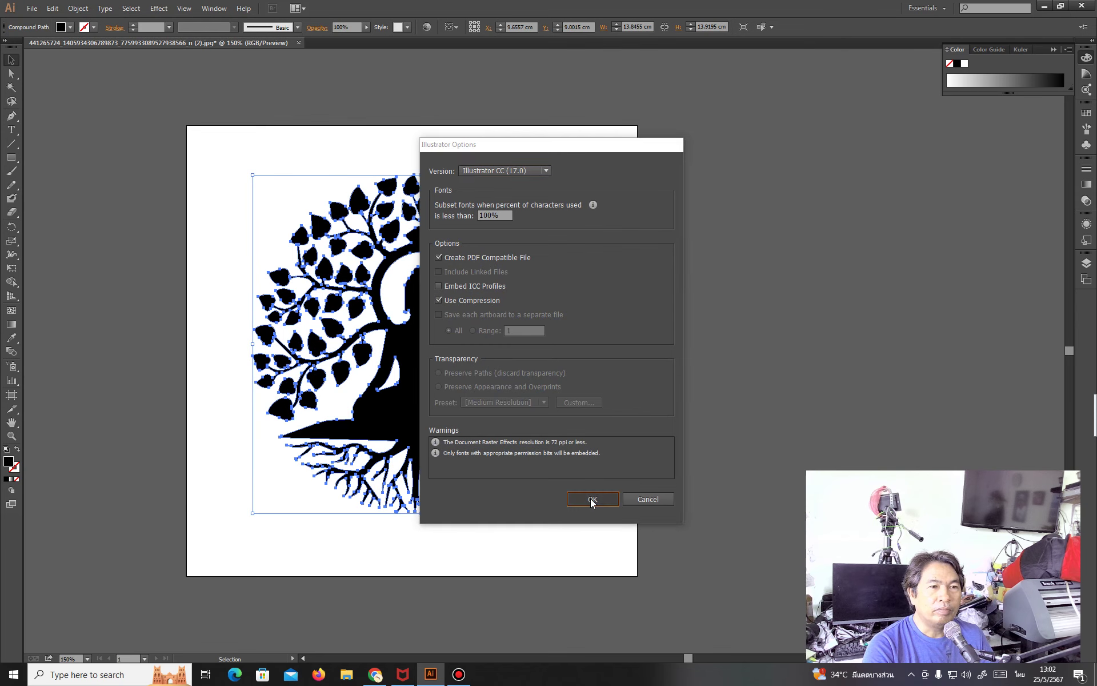
left_click(411, 379)
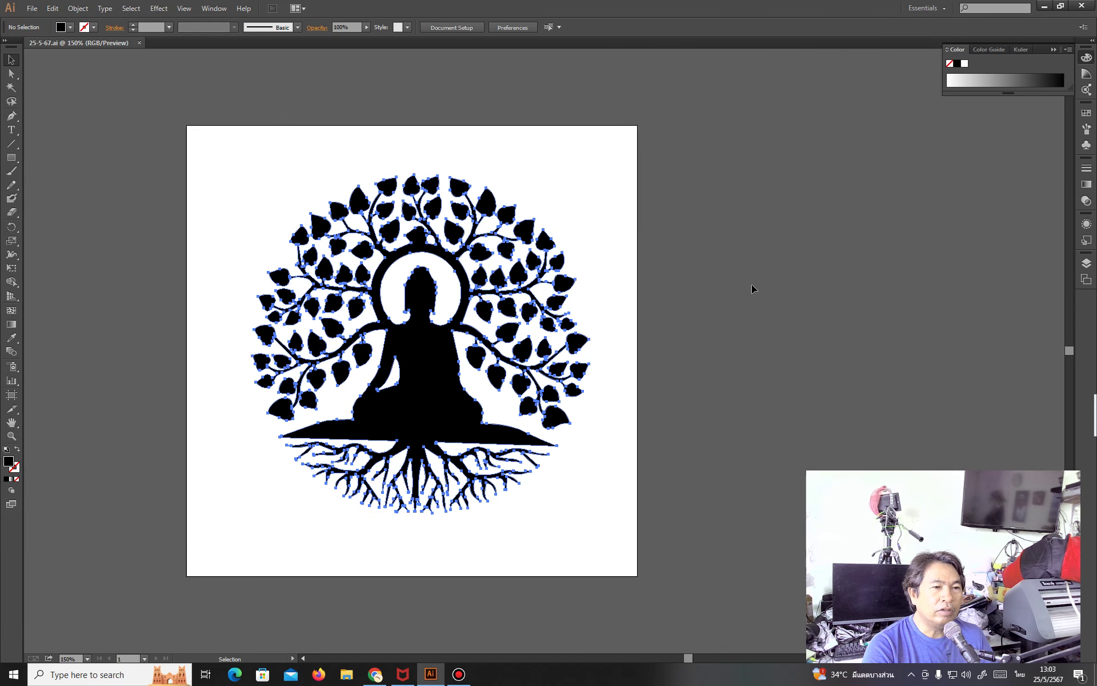
left_click(752, 283)
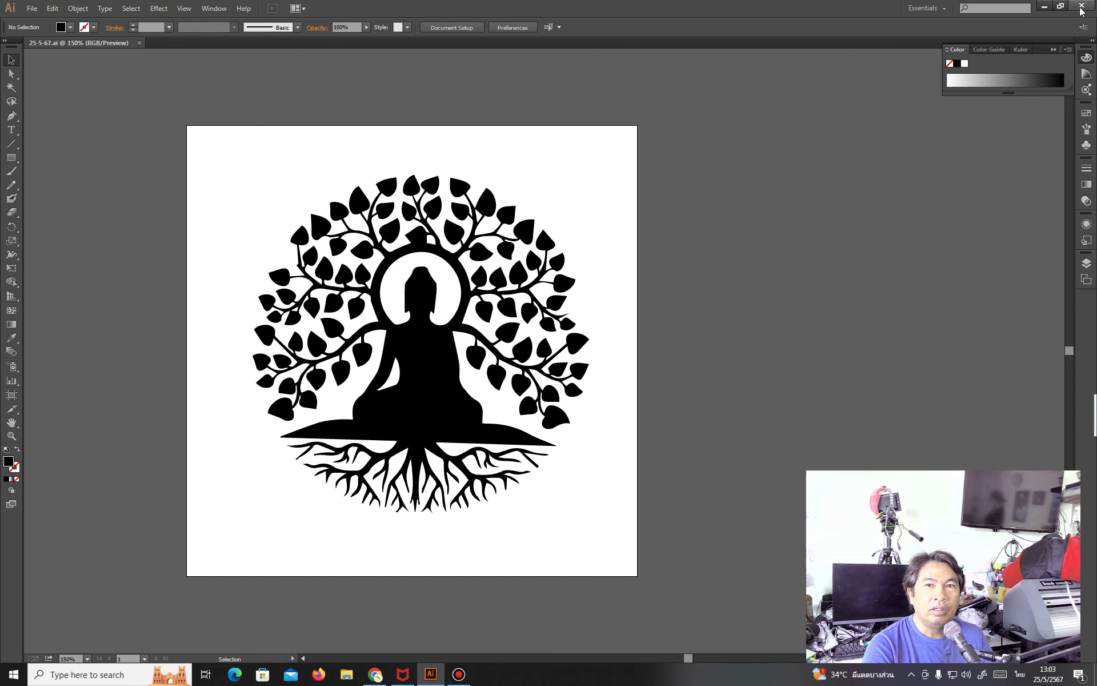
Minimize the open Illustrator and browser windows and launch Aspire 9.0 from the desktop
left_click(1044, 6)
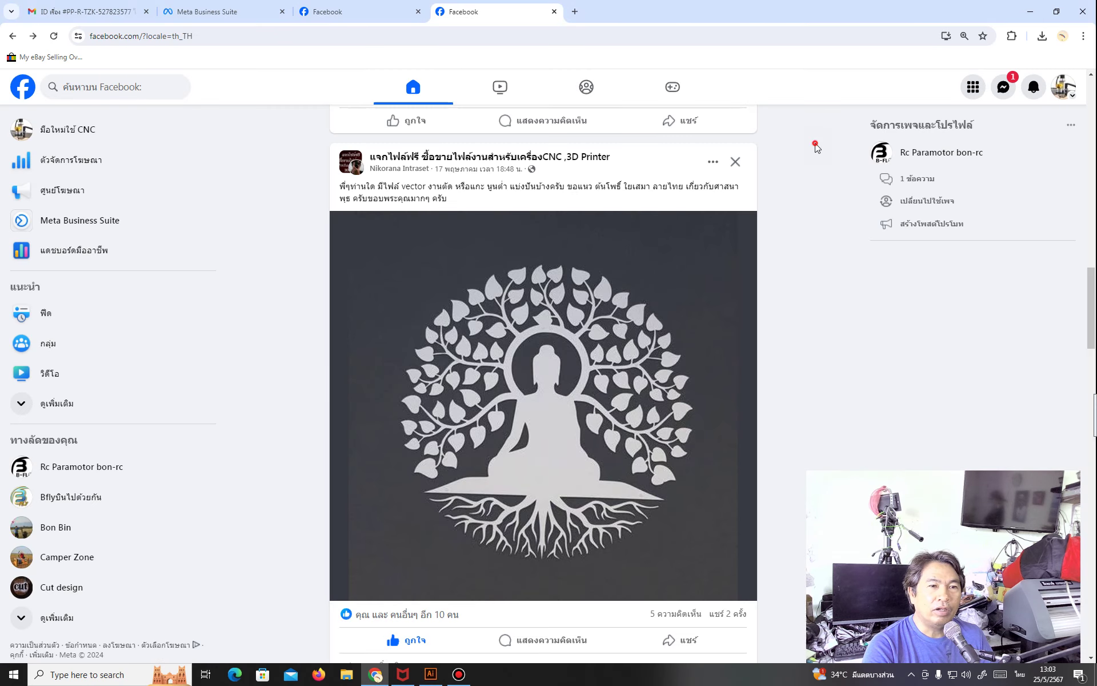
left_click(1030, 12)
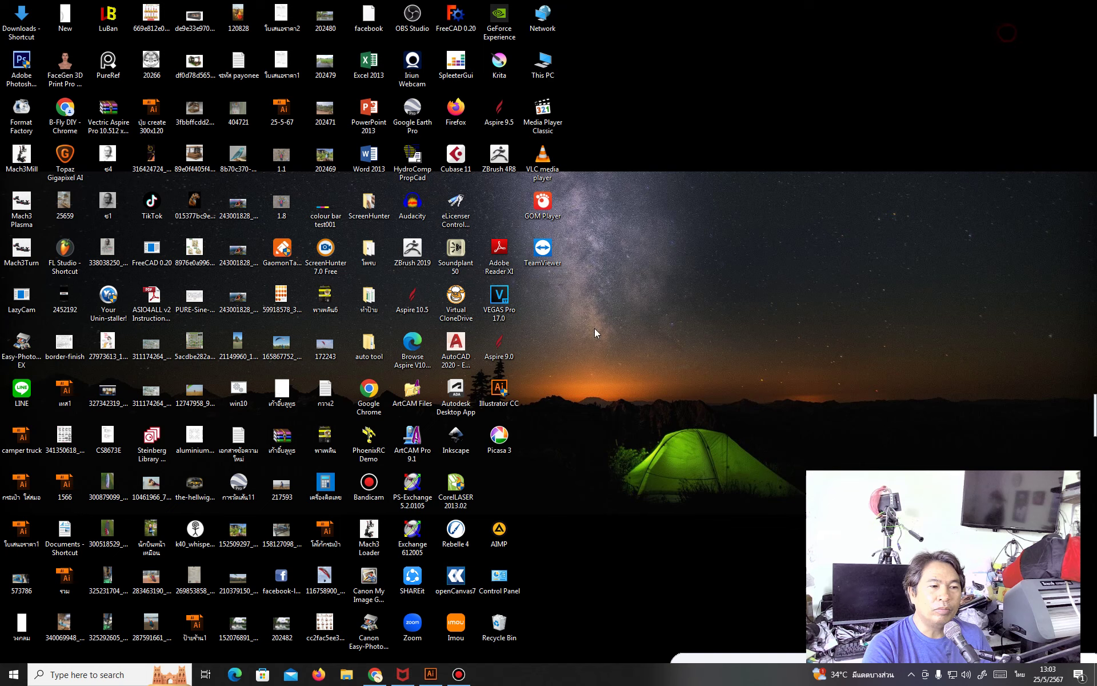
left_click(487, 353)
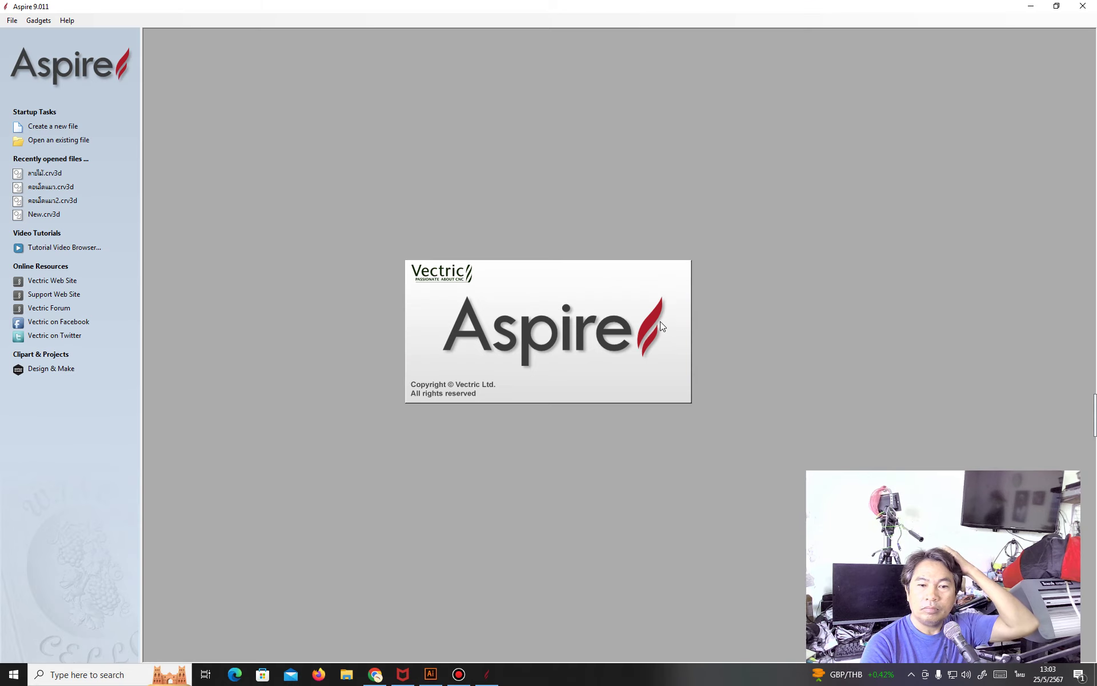
Create a new single-sided job 500 mm wide, 500 mm high and 10 mm thick
left_click(34, 125)
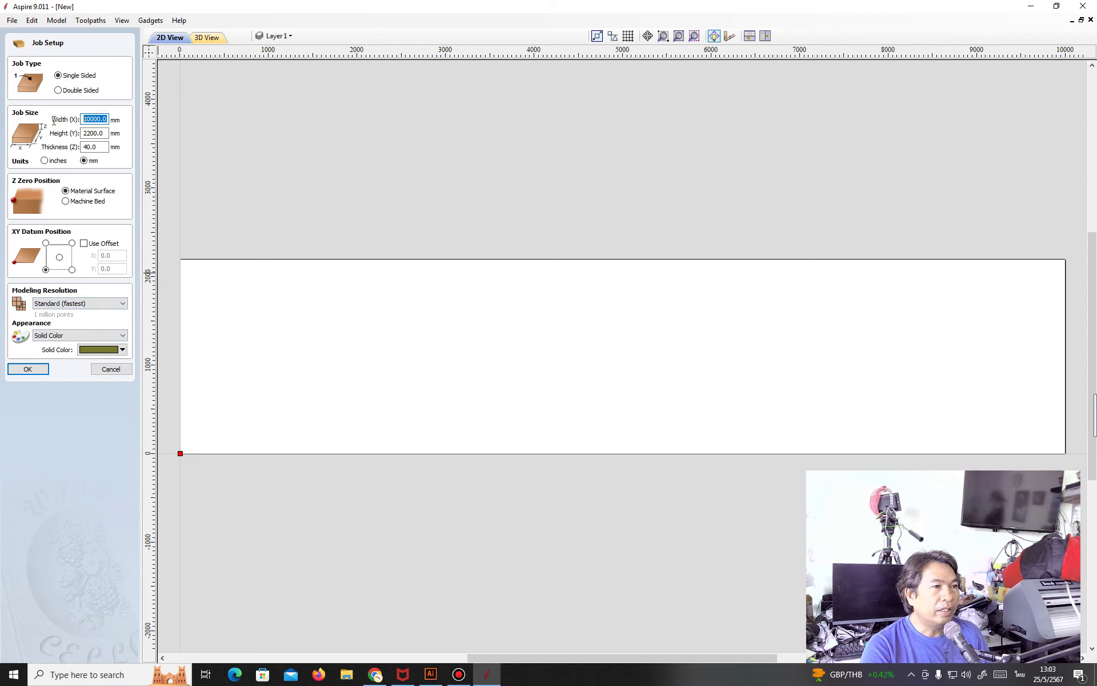
key("BackSpace")
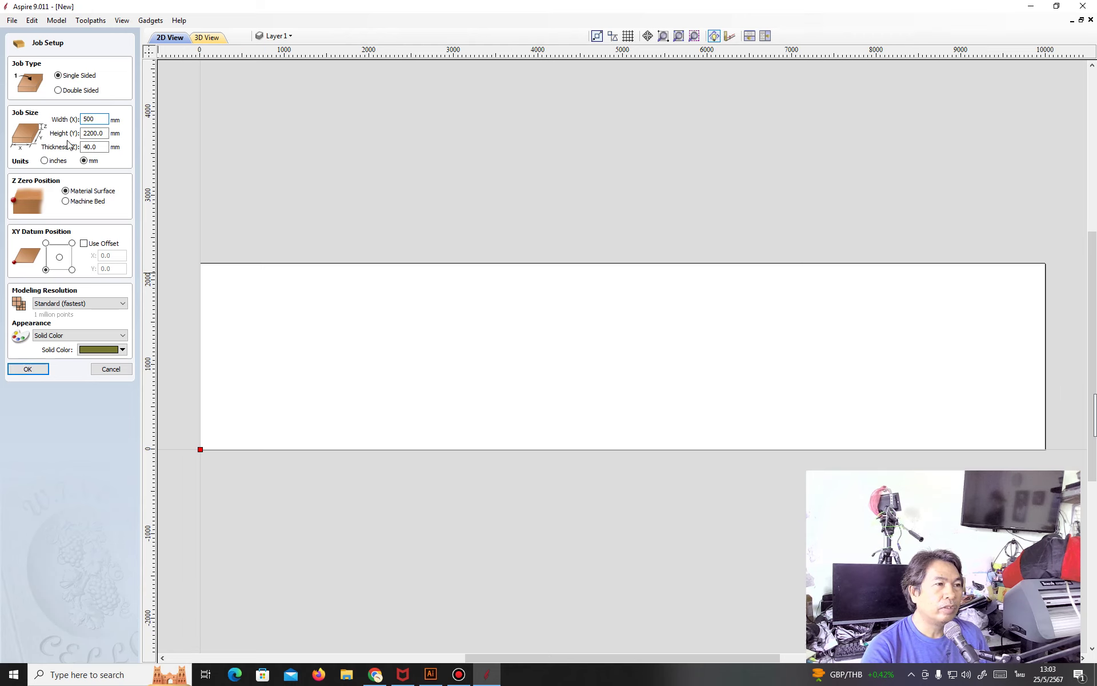
key("Tab")
type("5")
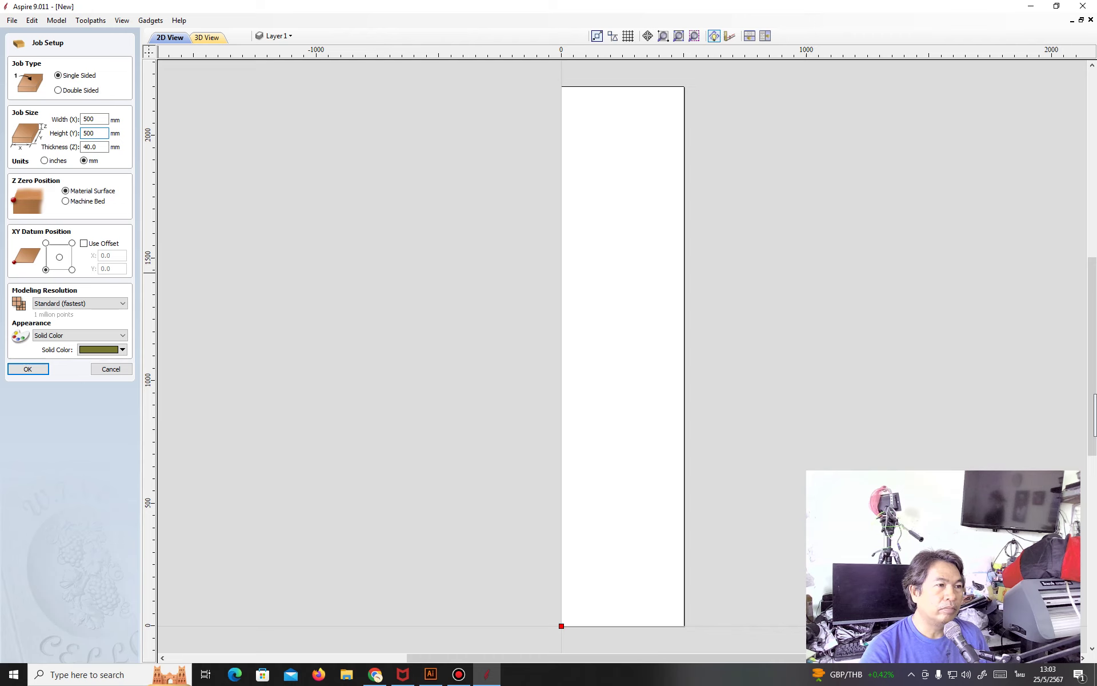
type("00")
key("Tab")
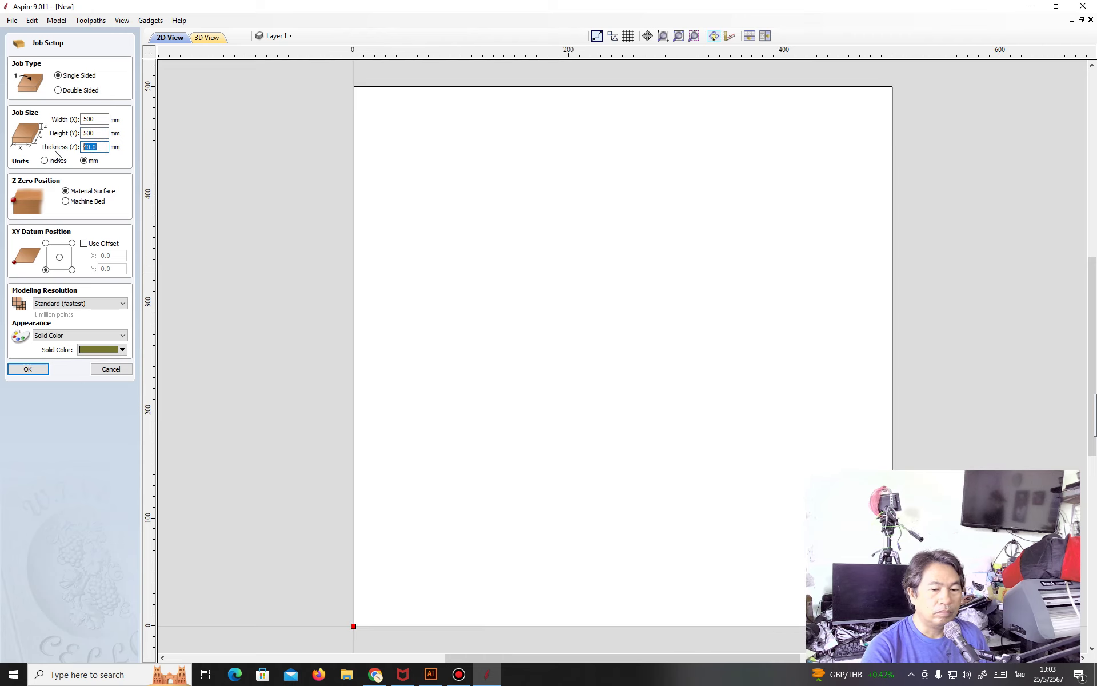
type("10")
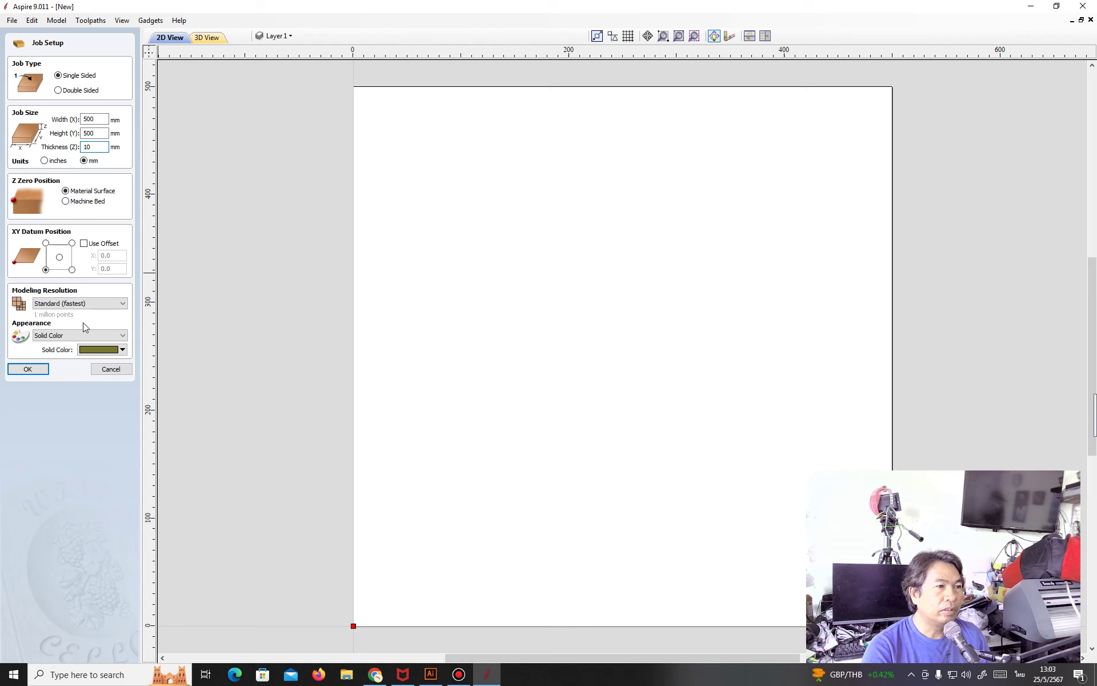
left_click(32, 372)
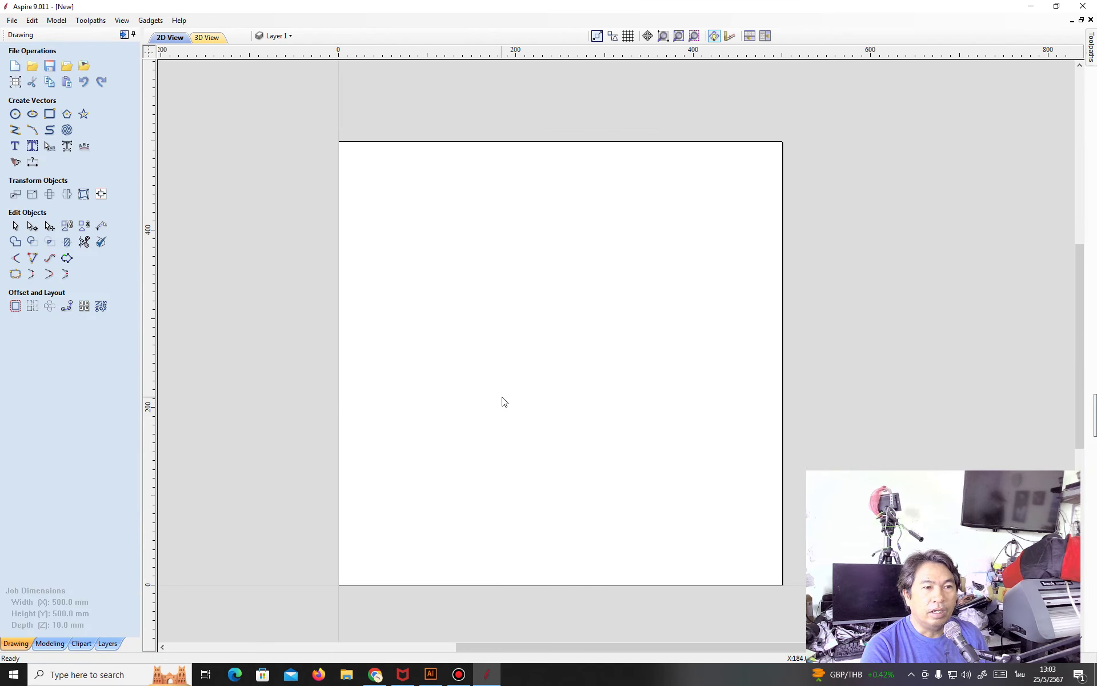
Import the vectors from the 25-5-67 Illustrator file on the Desktop into the job
scroll(502, 400, "up", 1)
scroll(502, 400, "down", 1)
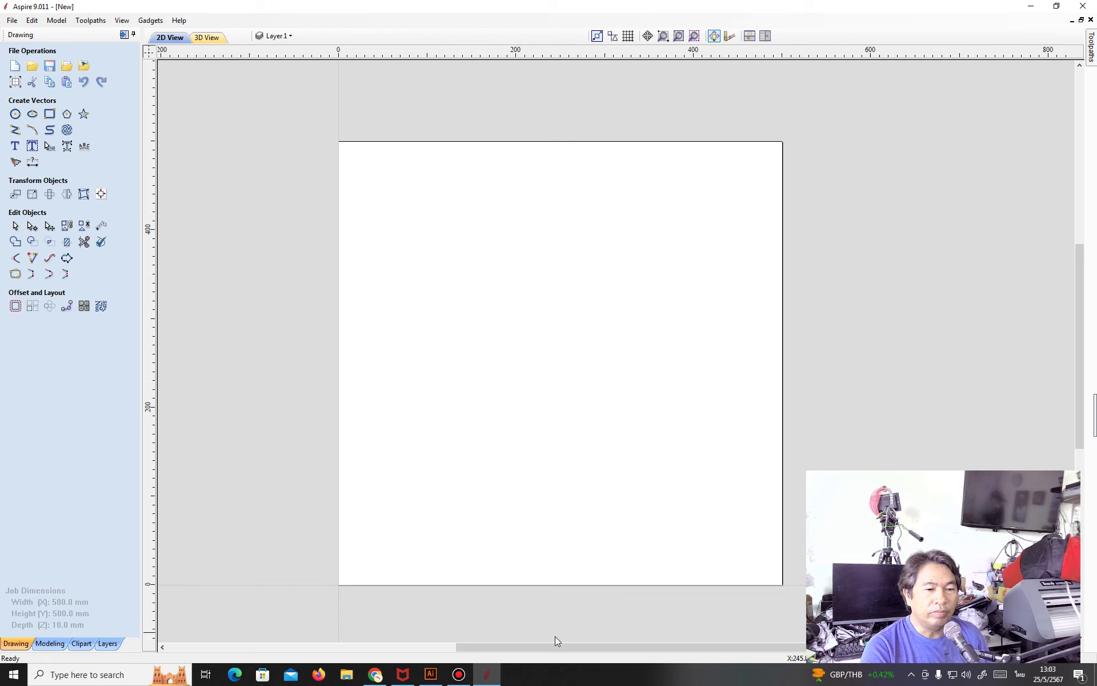
left_click_drag(550, 645, 562, 647)
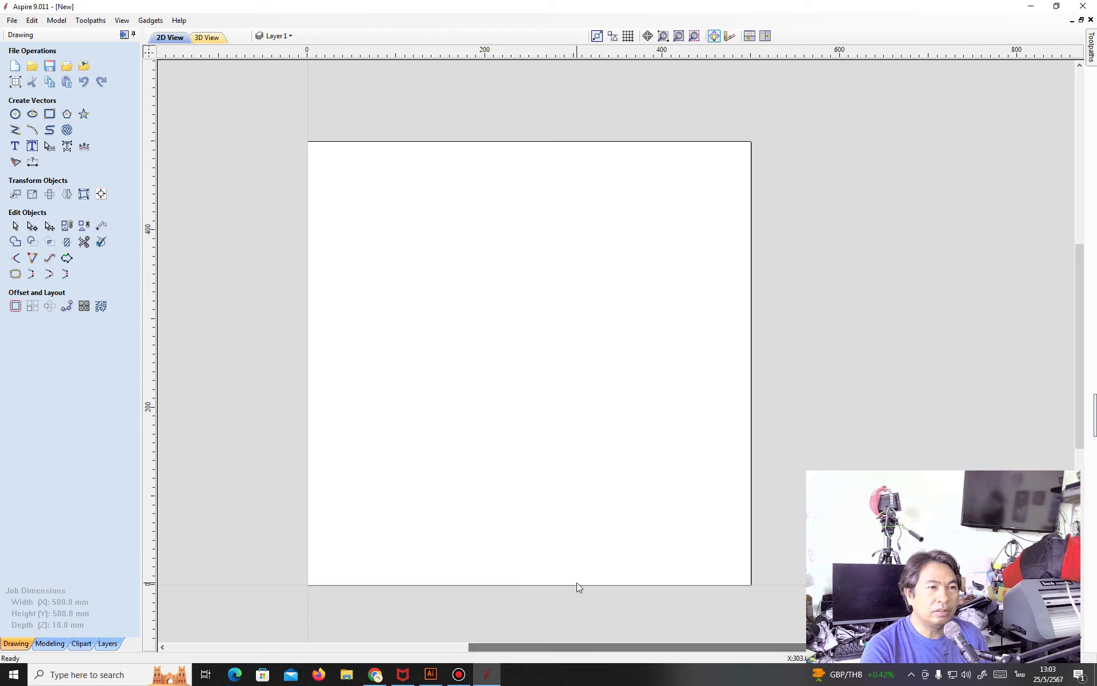
scroll(577, 582, "up", 1)
scroll(578, 582, "down", 1)
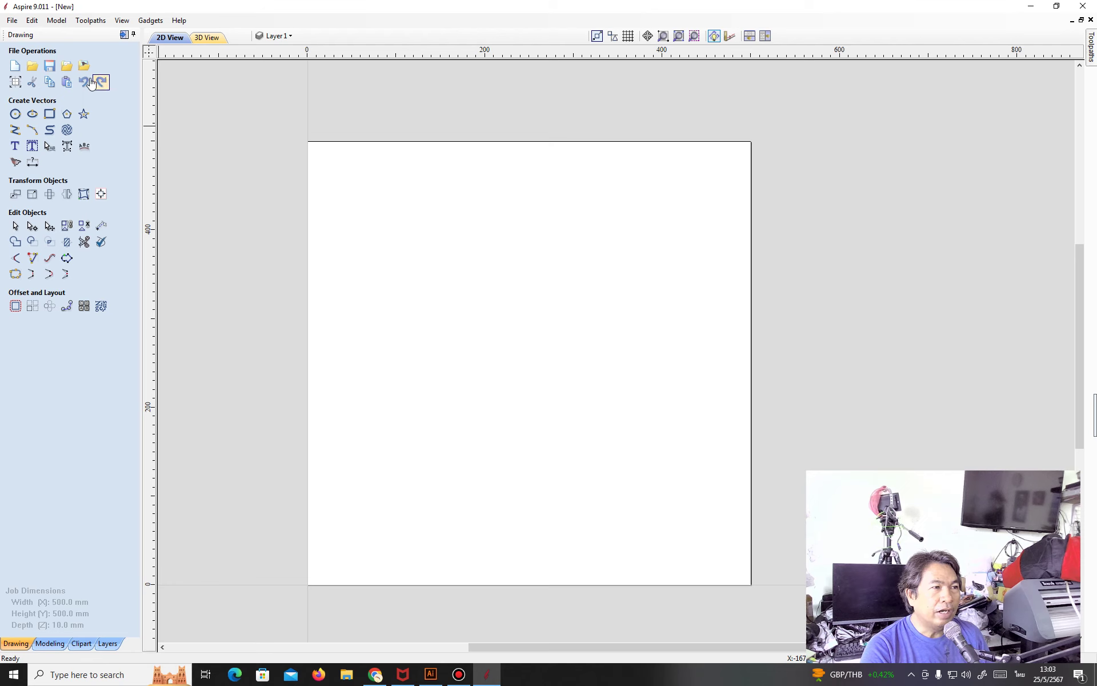
left_click(67, 70)
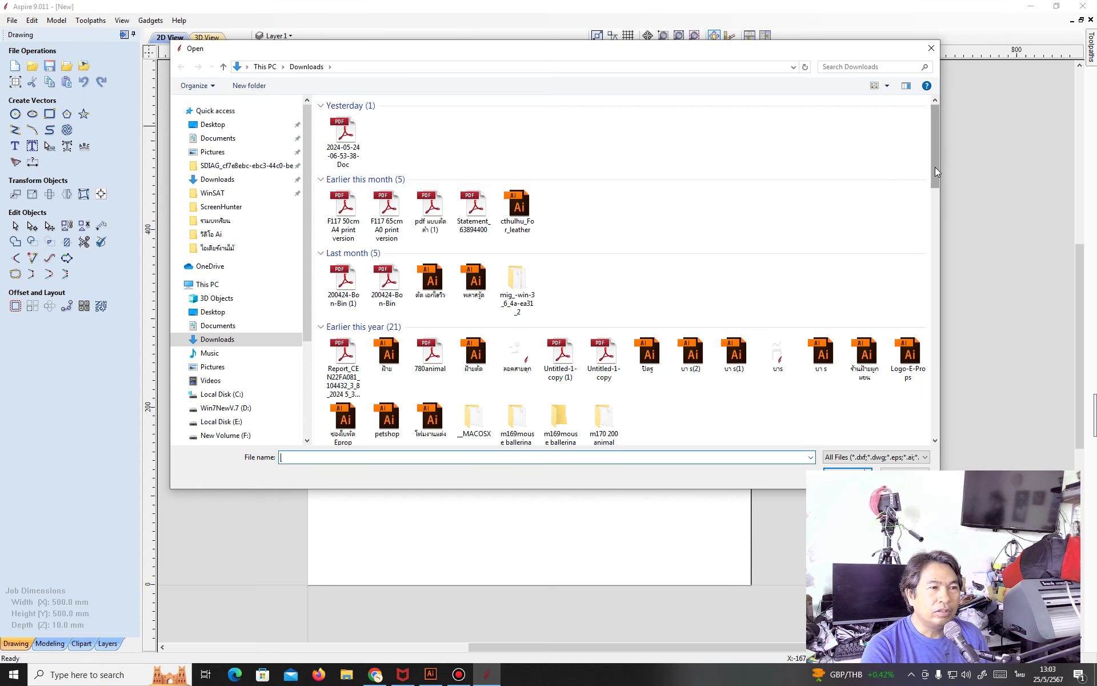
left_click(204, 125)
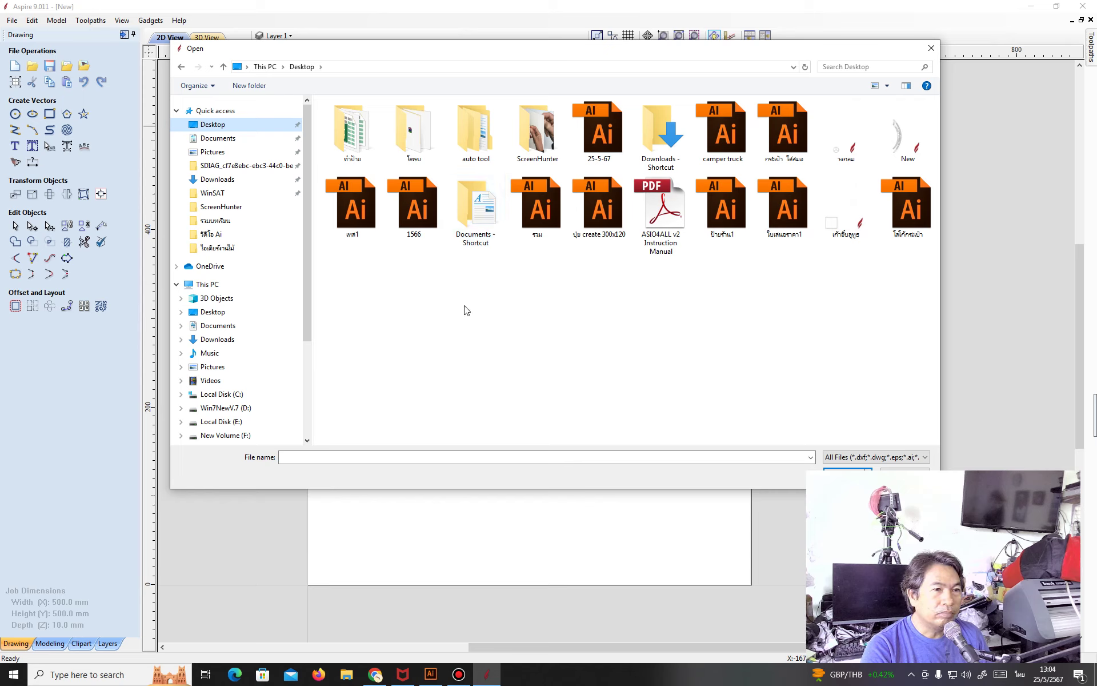
left_click(600, 136)
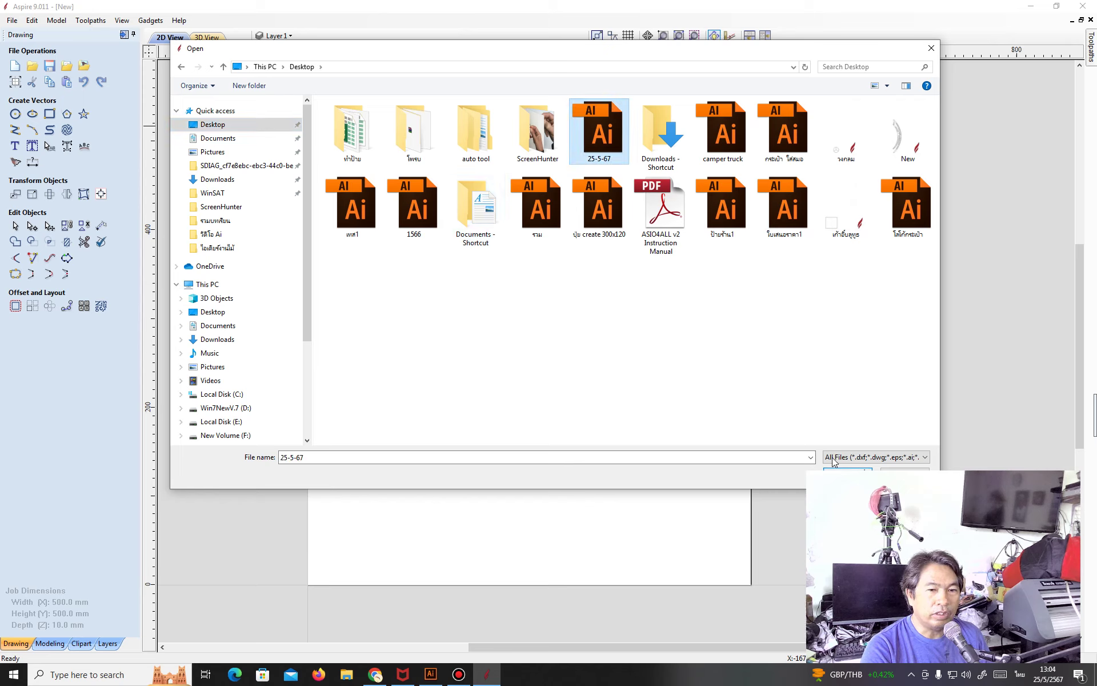
left_click(846, 471)
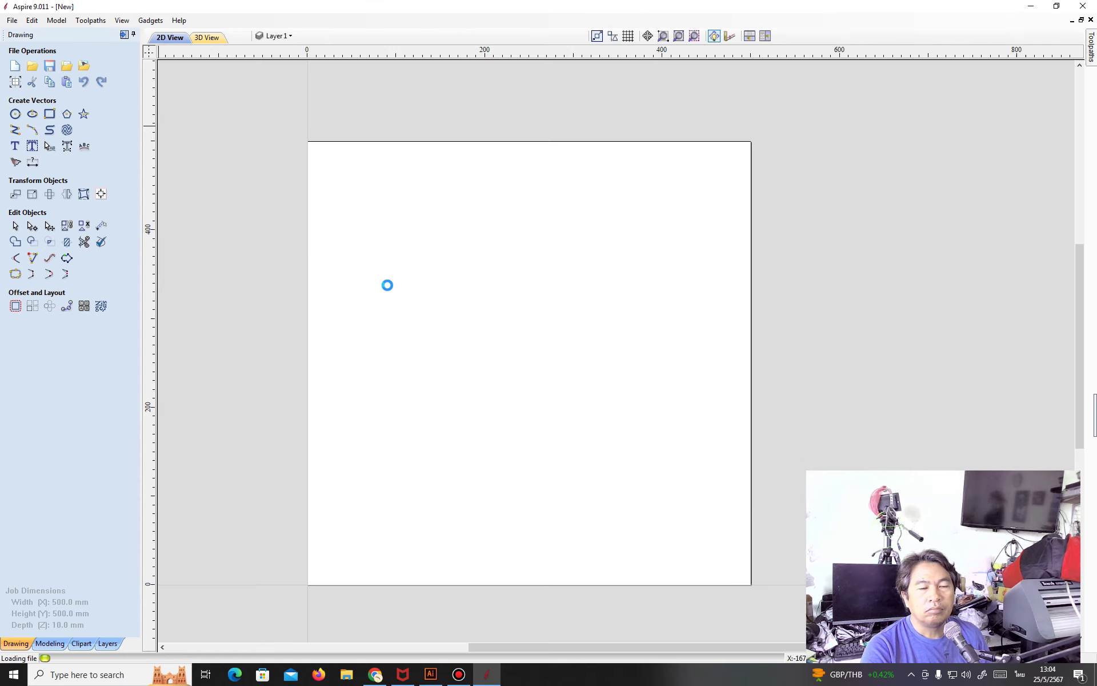
left_click(533, 394)
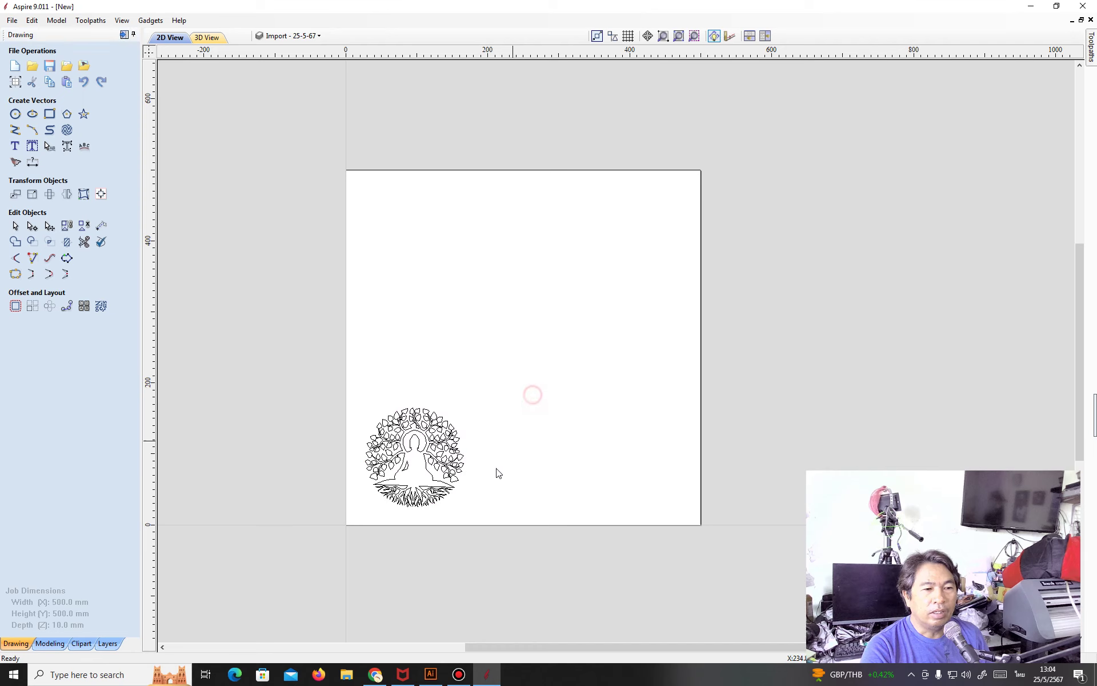
Select all the imported Buddha tree vectors and group them into one object
scroll(503, 463, "up", 2)
left_click(464, 461)
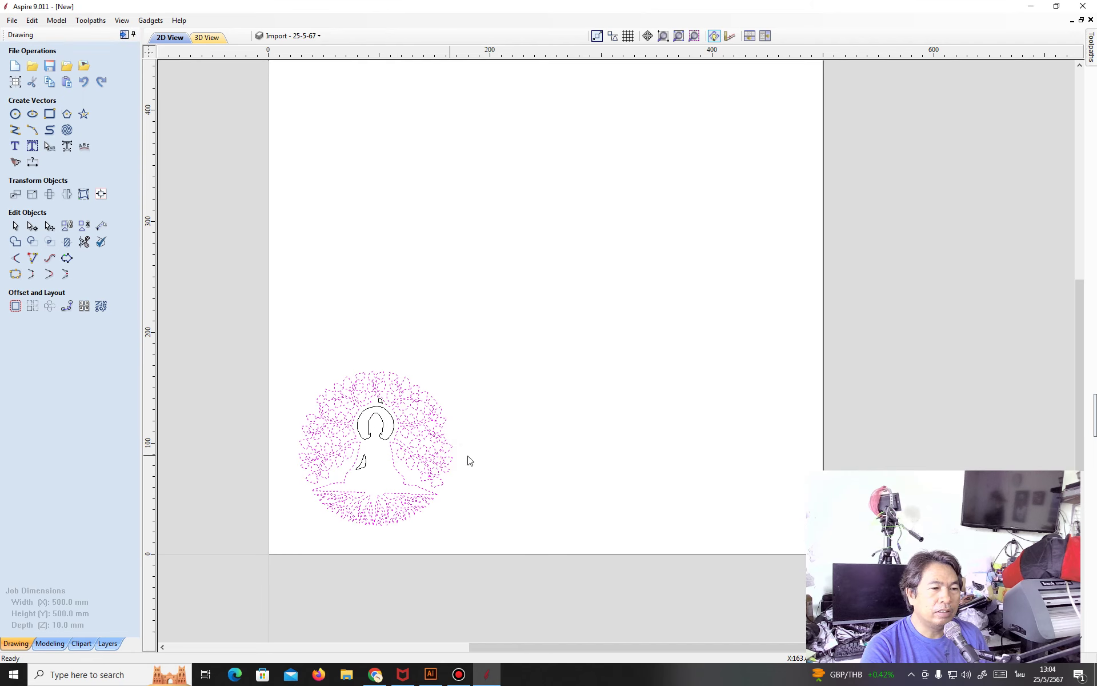
left_click(524, 440)
left_click_drag(250, 340, 530, 576)
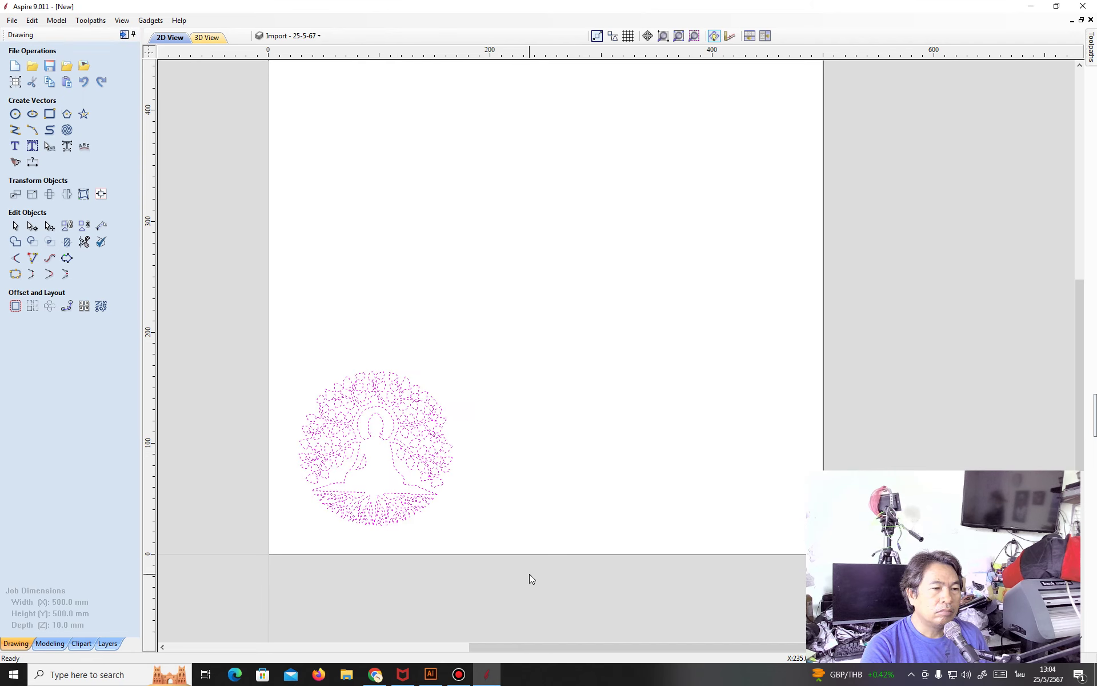
right_click(427, 455)
left_click(480, 304)
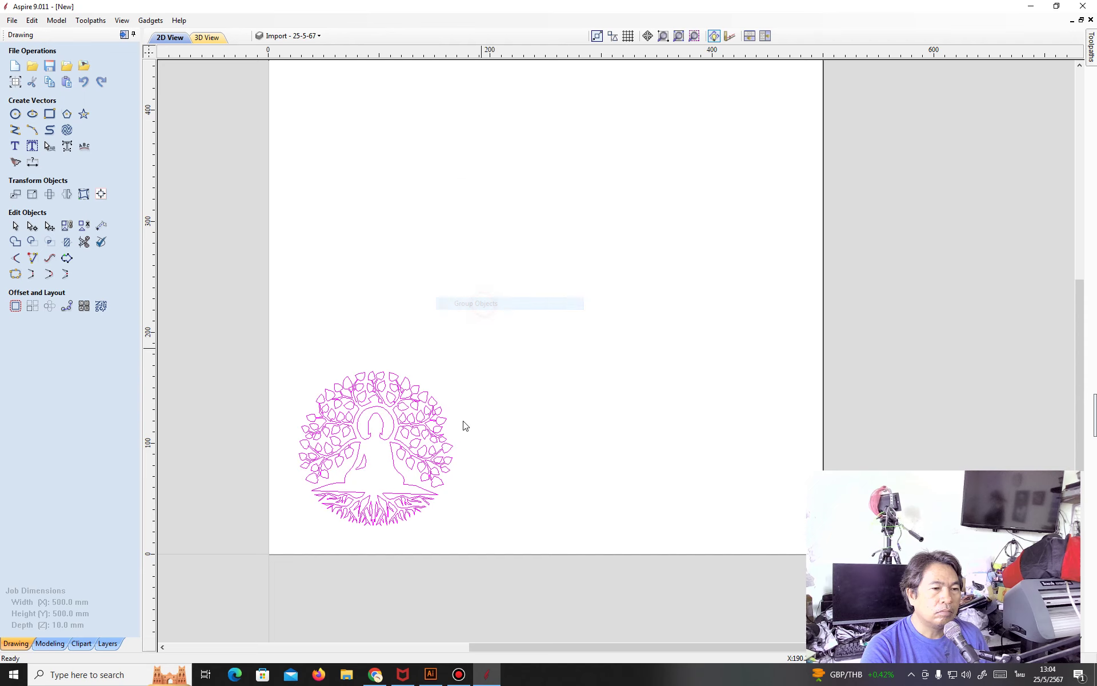
Scale the grouped Buddha tree up proportionally to about 330 mm wide
left_click_drag(457, 366, 726, 158)
left_click(718, 306)
scroll(438, 366, "up", 1)
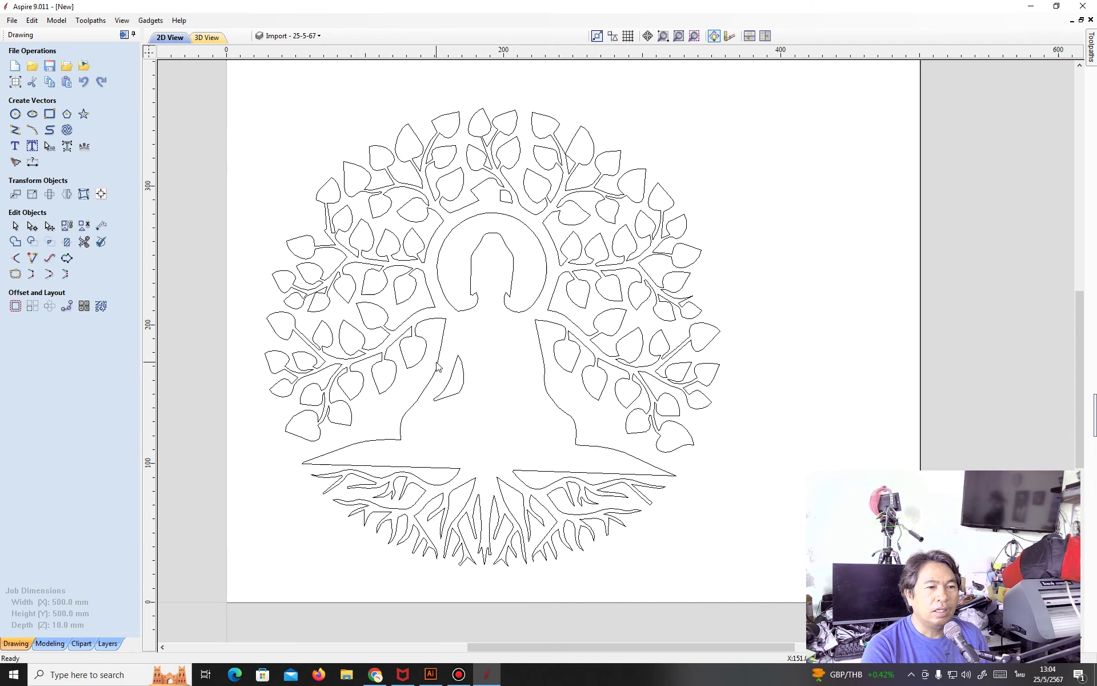
left_click(437, 363)
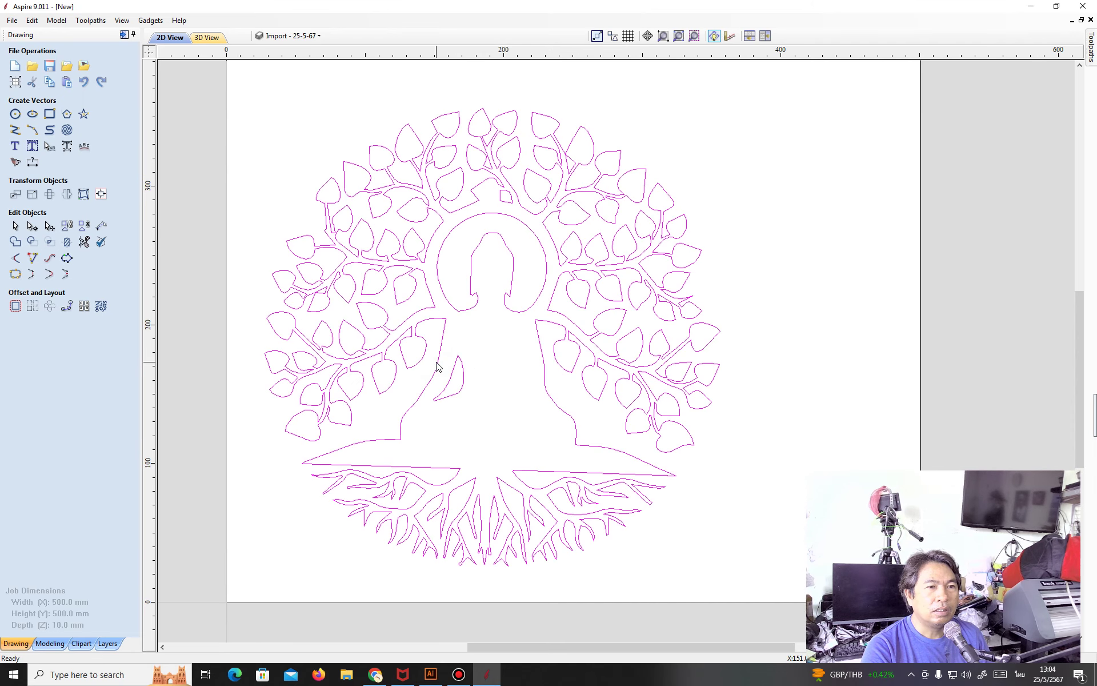
right_click(437, 366)
left_click(770, 368)
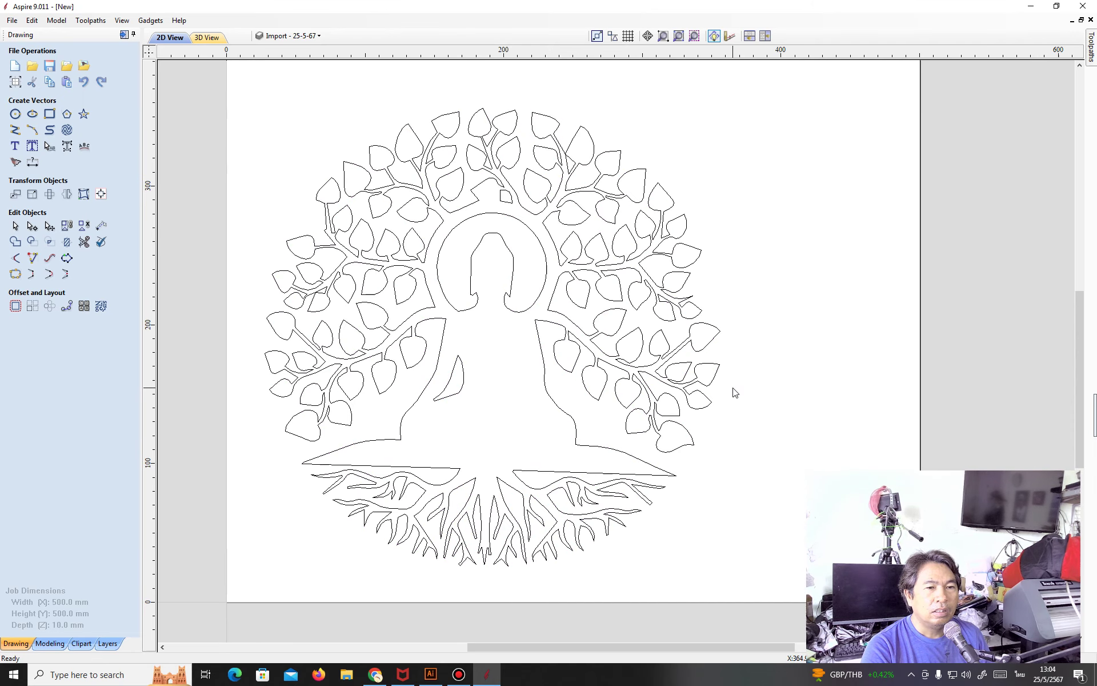
Nudge the grouped Buddha tree toward the middle of the material, centring it at about X 227 mm and Y 201 mm
scroll(735, 393, "down", 1)
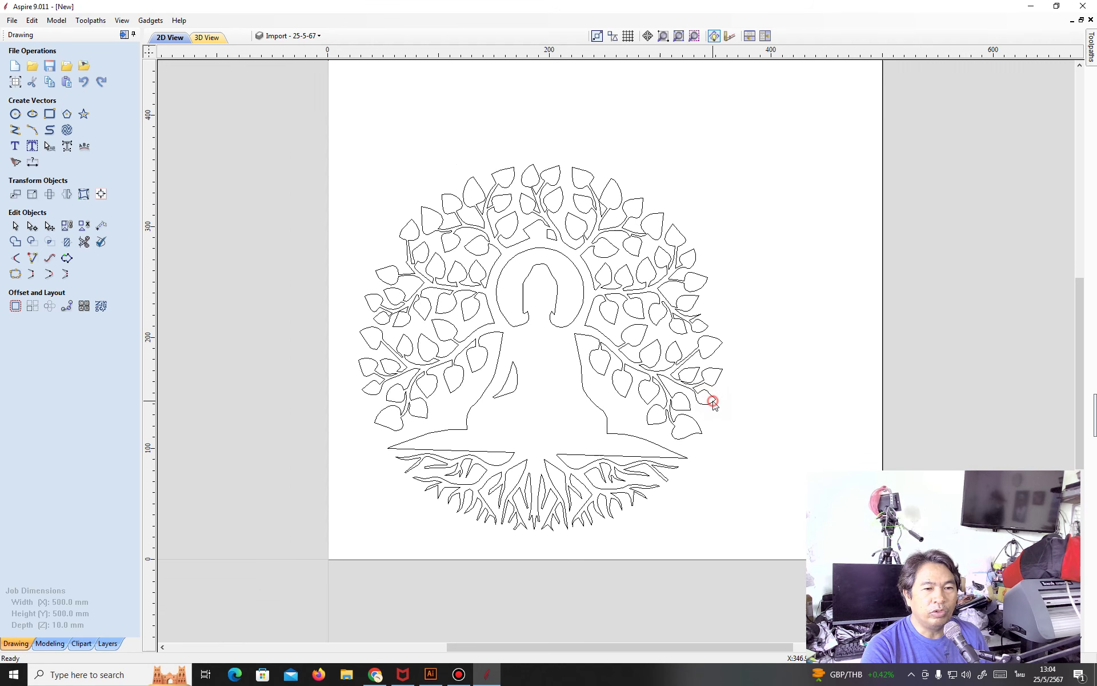
left_click(713, 401)
key("Right")
key("Right")
key("Right")
key("Right")
key("Right")
key("Right")
key("Right")
key("Right")
key("Right")
key("Right")
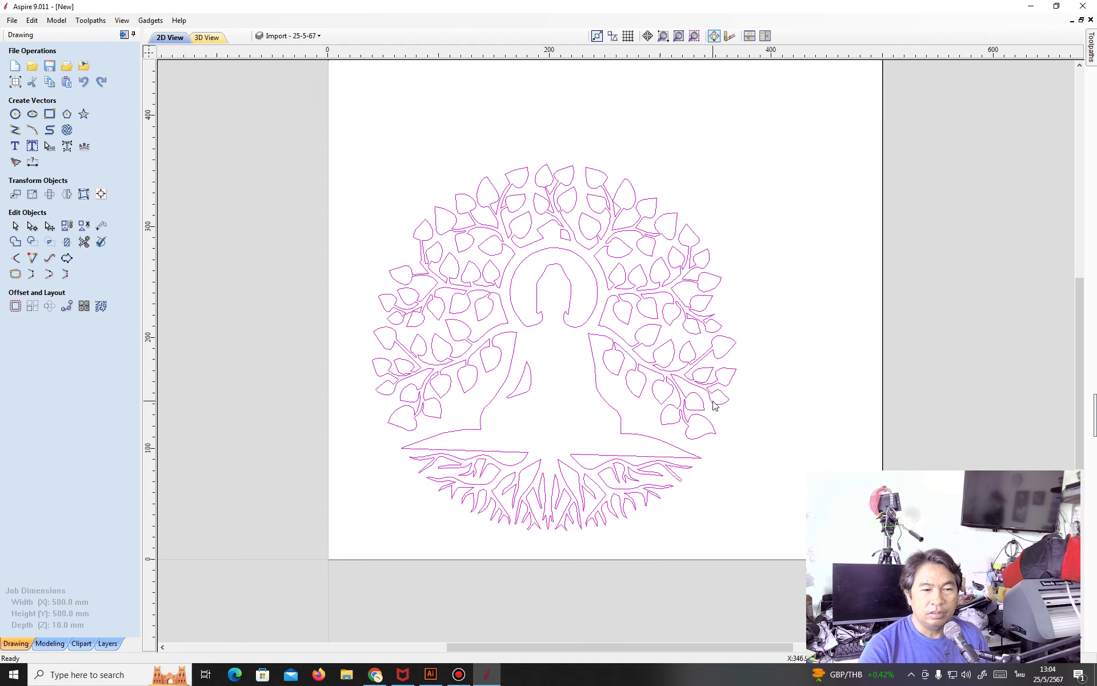
key("Right")
key("Right")
key("Right")
key("Right")
key("Right")
key("Right")
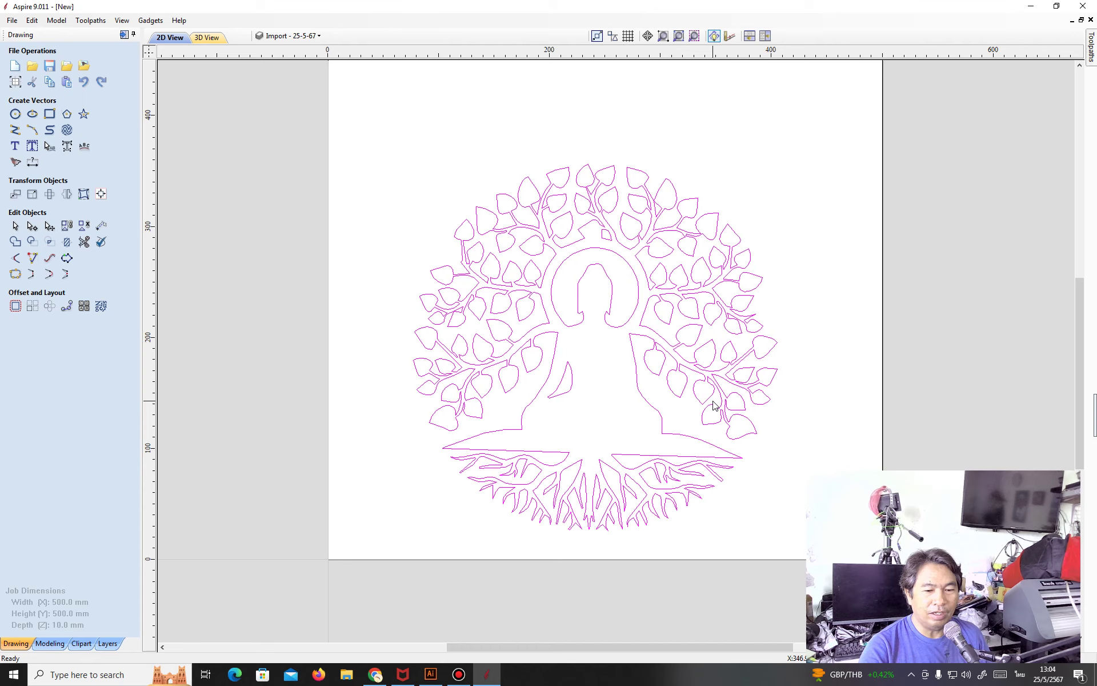
key("Up")
key("Up")
key("Up")
key("Up")
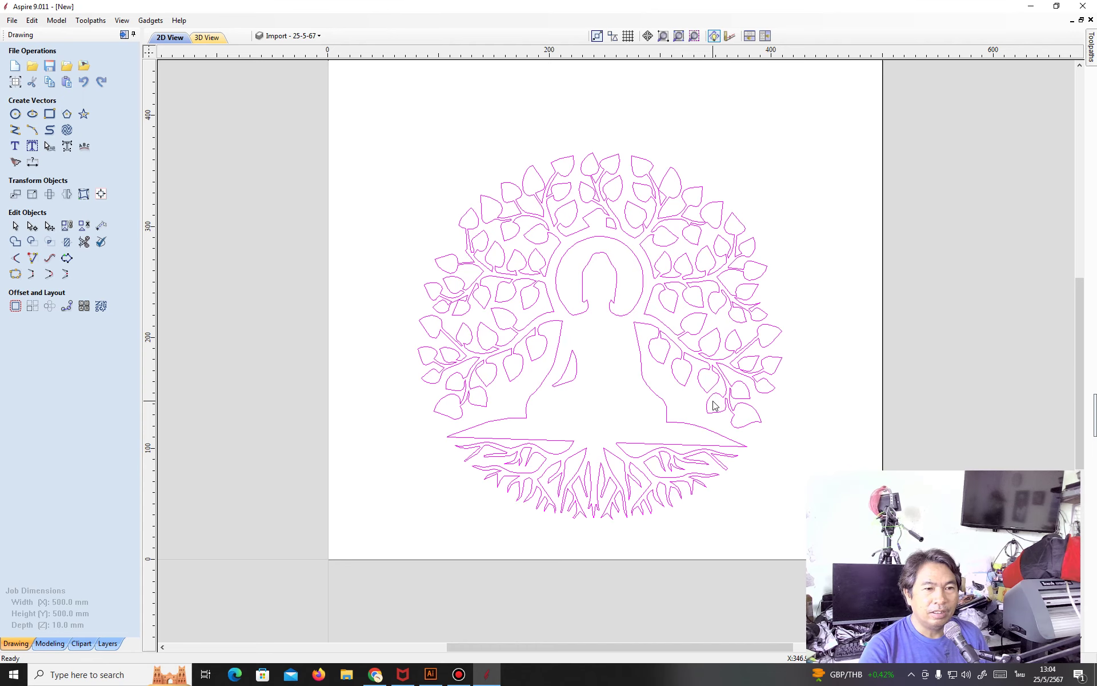
key("Right")
key("Right")
key("Right")
key("Right")
key("Right")
key("Right")
key("Left")
key("Left")
key("Left")
key("Left")
key("Left")
key("Left")
key("Left")
key("Left")
key("Left")
key("Left")
key("Left")
key("Left")
key("Left")
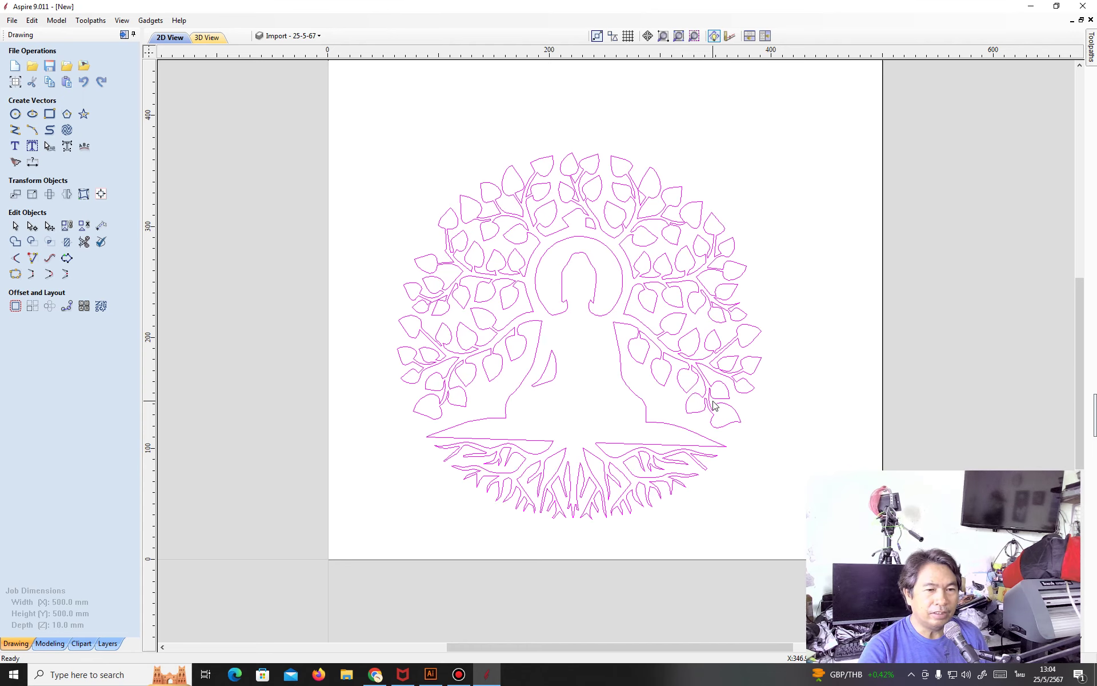